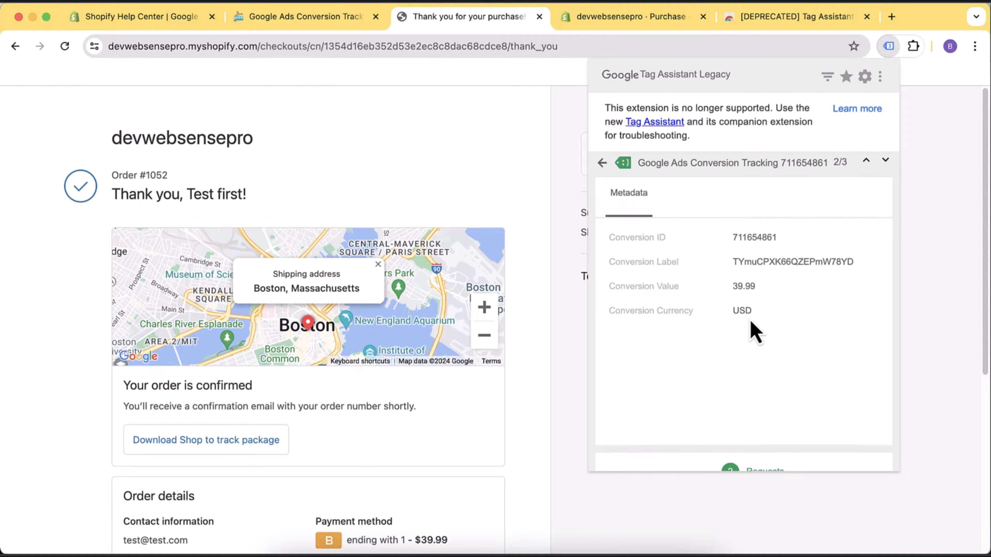
Confirm the Google Ads conversion metadata in Tag Assistant shows value 39.99 and currency USD.
left_click_drag(751, 311, 732, 310)
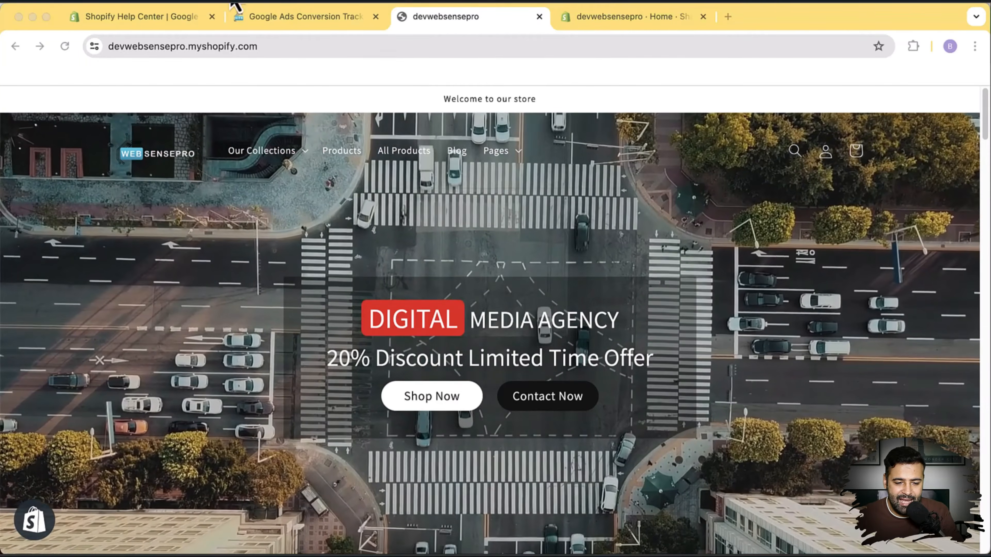
left_click(169, 22)
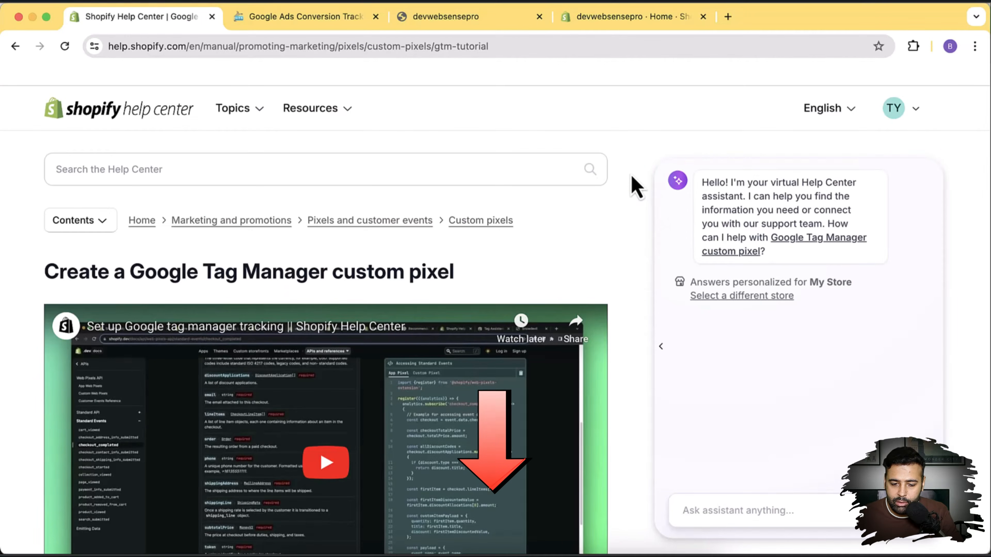
scroll(637, 187, "down", 5)
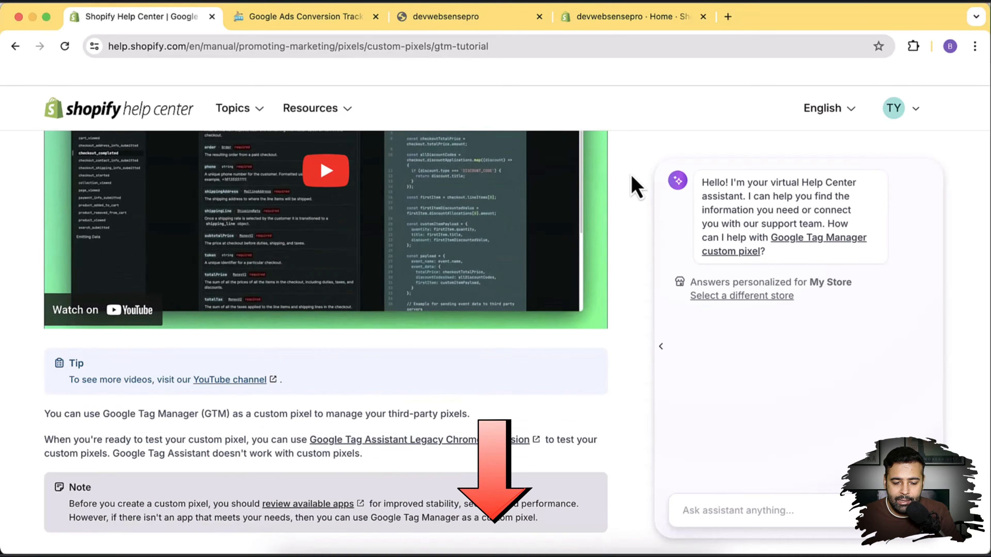
scroll(637, 188, "down", 10)
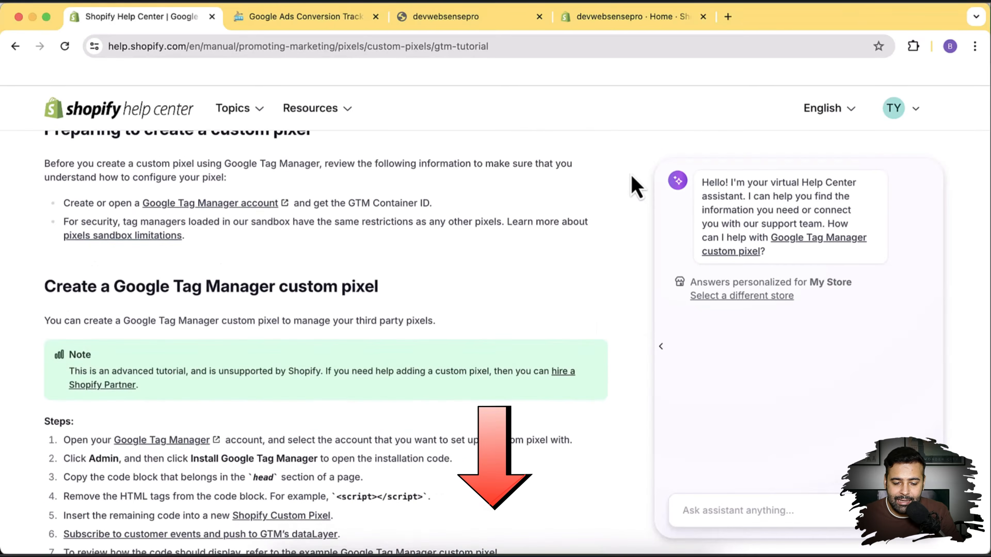
scroll(637, 187, "down", 3)
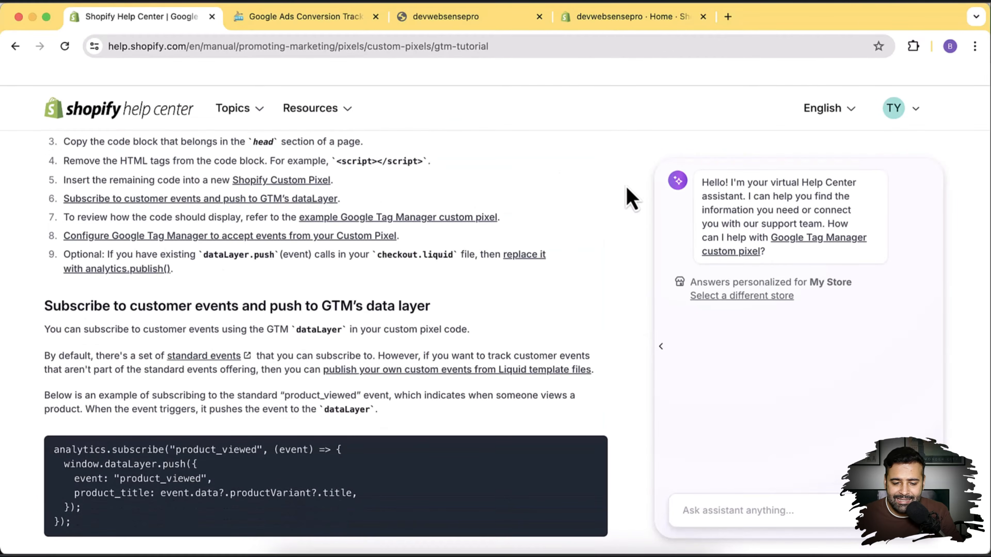
scroll(626, 217, "down", 6)
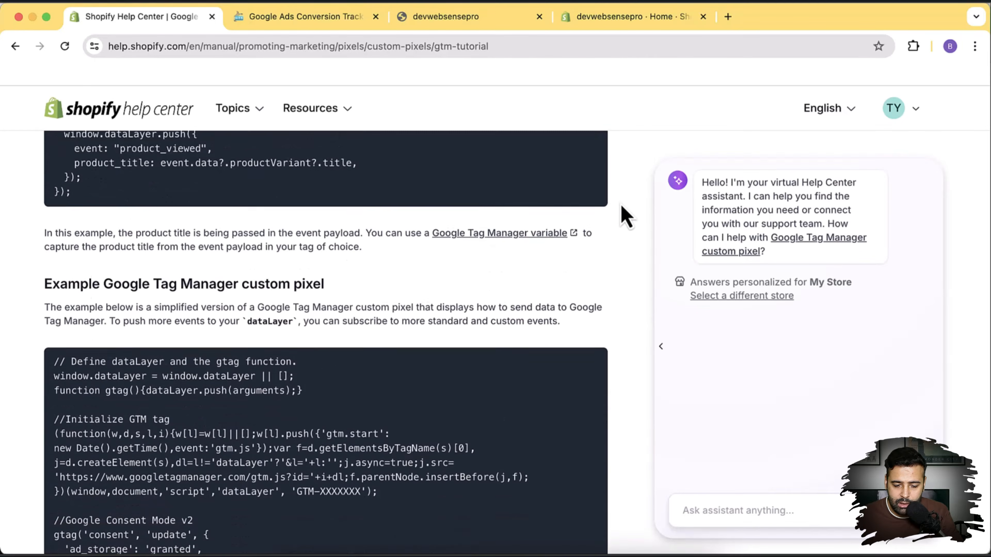
scroll(626, 217, "down", 2)
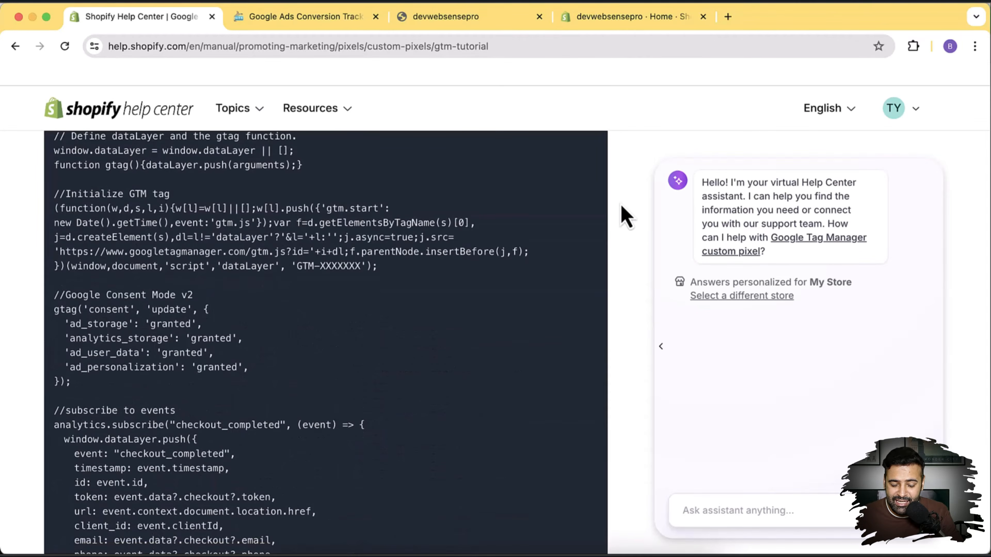
scroll(626, 217, "down", 3)
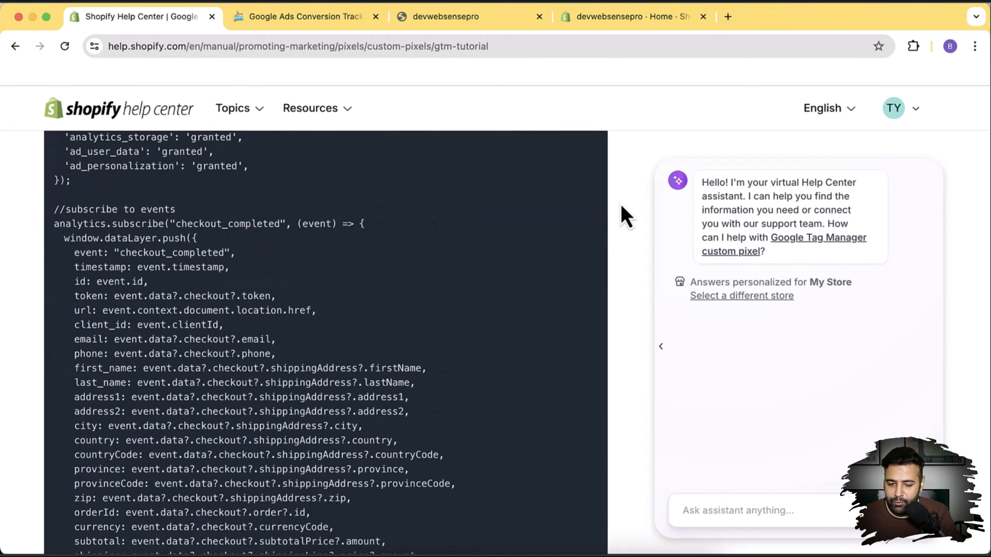
scroll(626, 216, "up", 10)
scroll(626, 217, "up", 5)
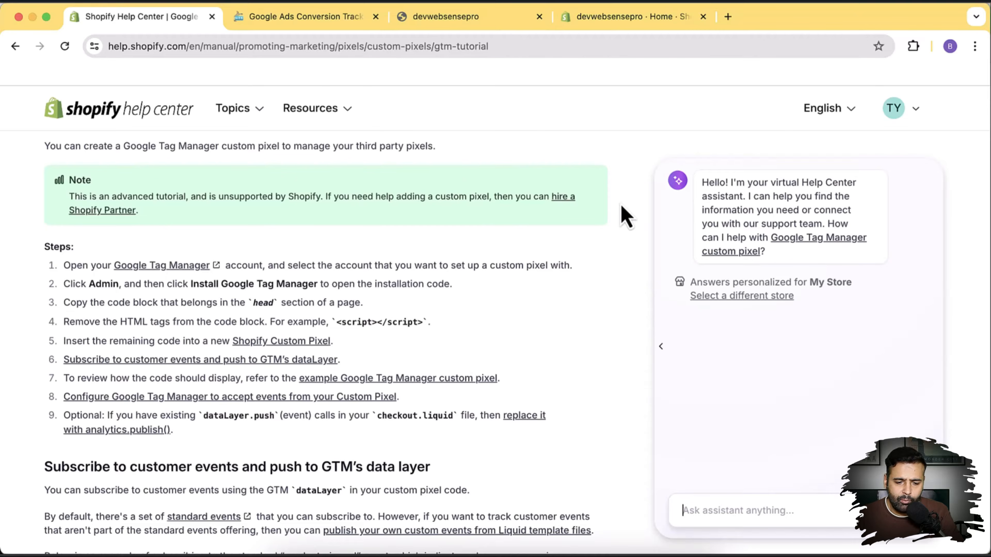
left_click(470, 17)
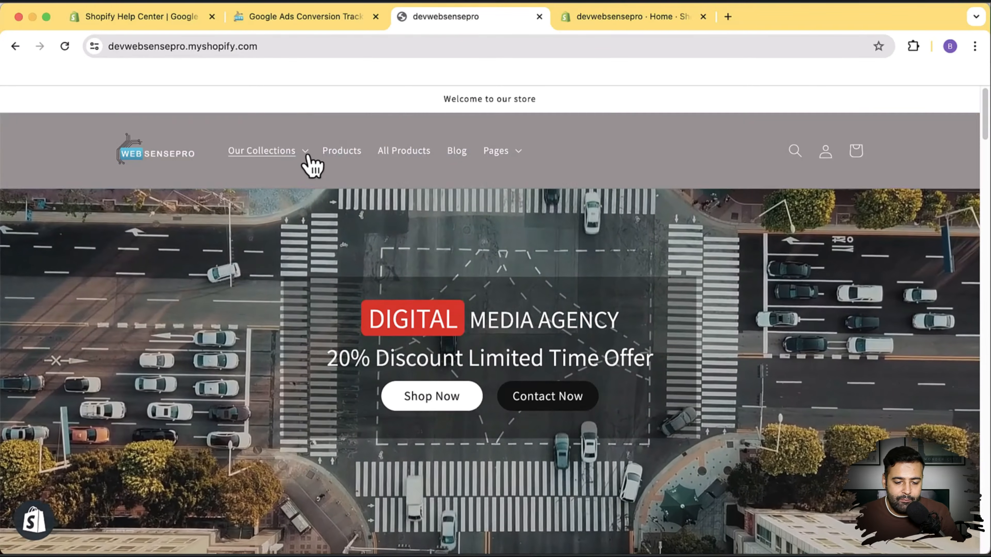
left_click(308, 154)
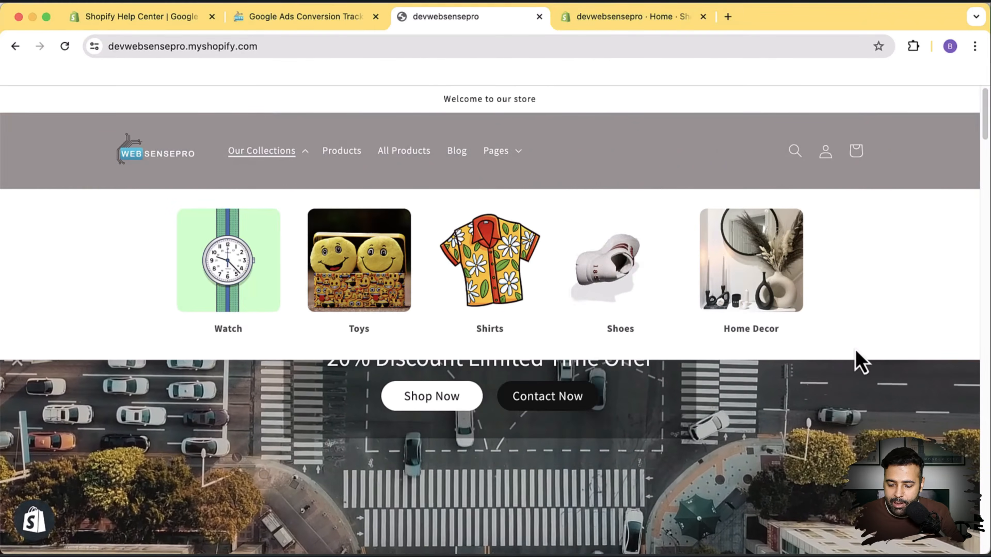
scroll(836, 299, "down", 10)
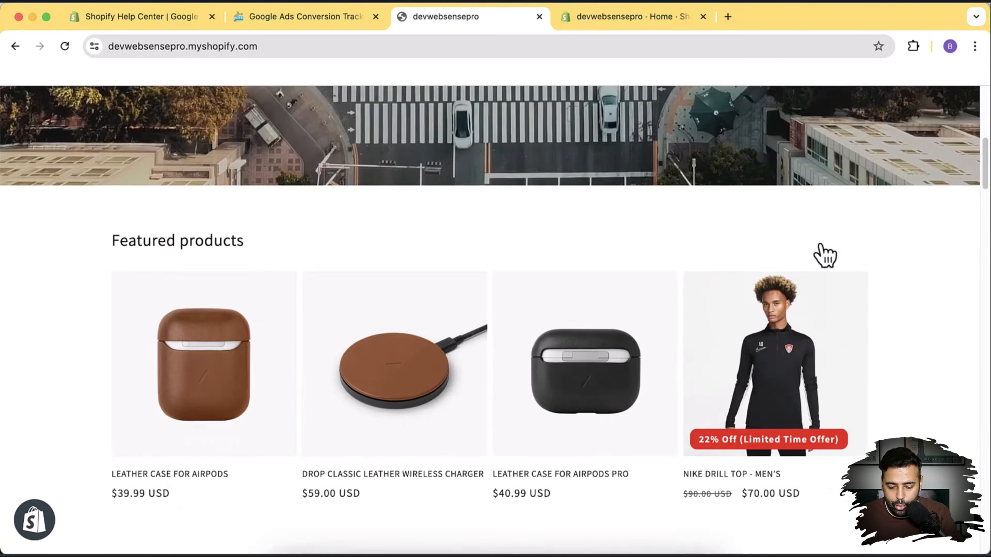
scroll(822, 247, "down", 10)
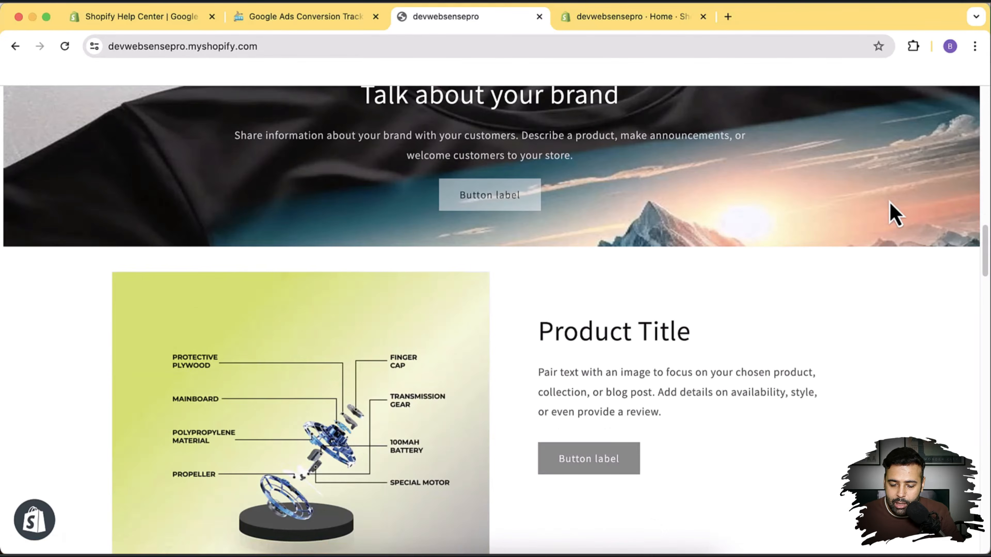
scroll(889, 202, "down", 15)
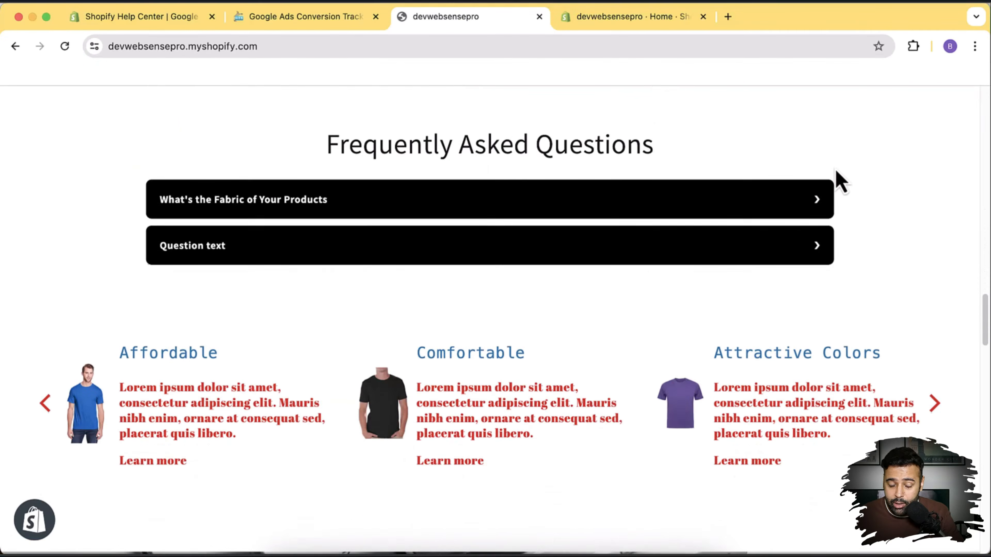
scroll(860, 207, "down", 6)
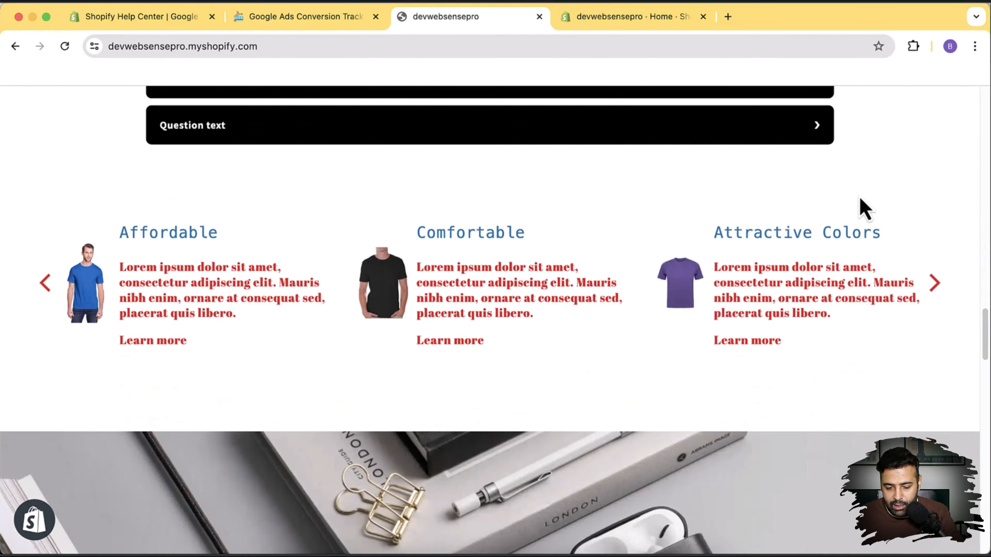
left_click(935, 181)
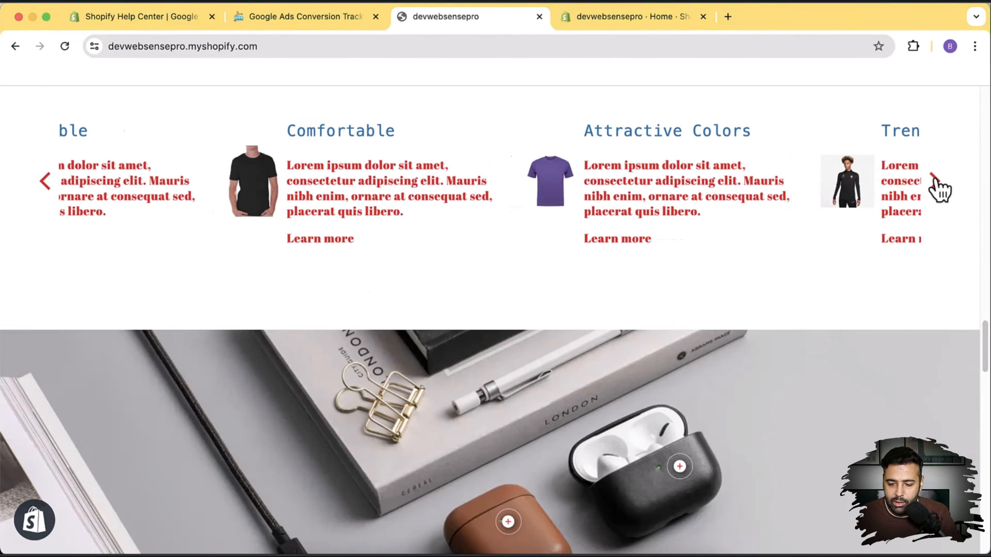
scroll(901, 277, "down", 6)
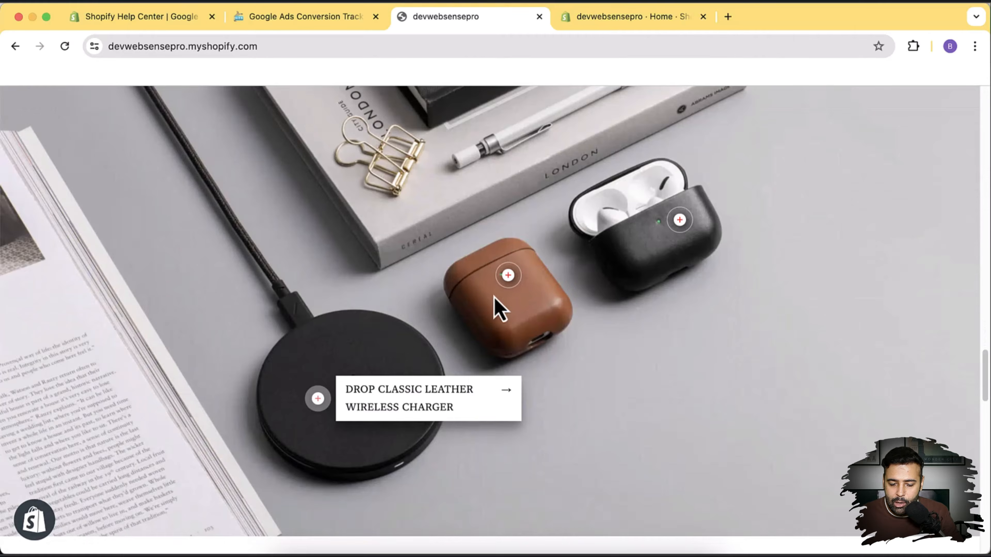
scroll(867, 258, "up", 15)
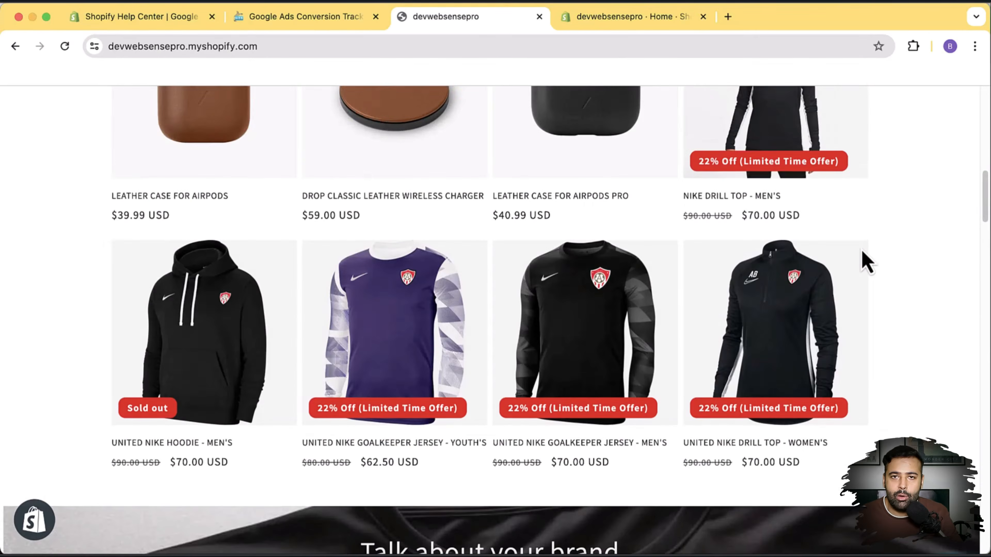
scroll(866, 260, "up", 10)
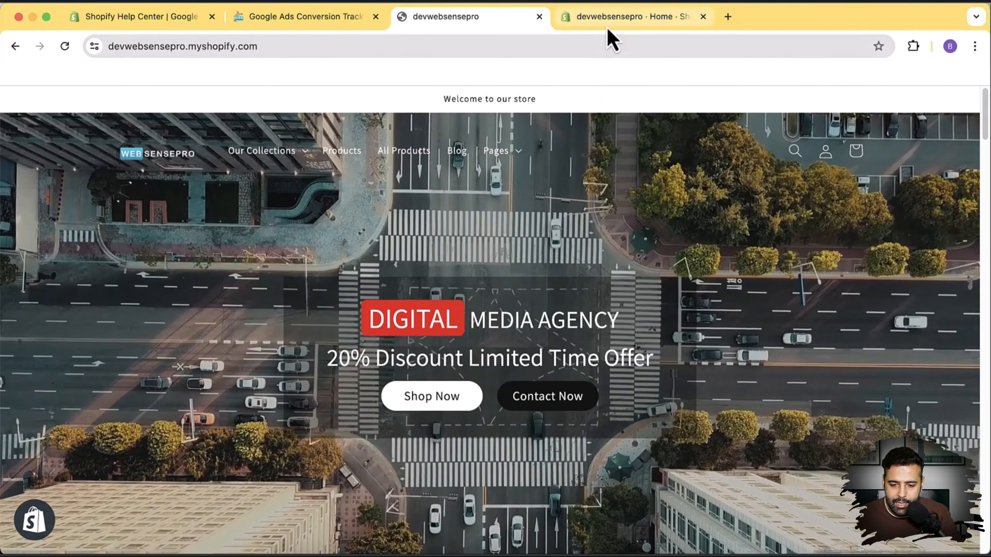
Go to Settings > Checkout in the Shopify admin.
left_click(608, 17)
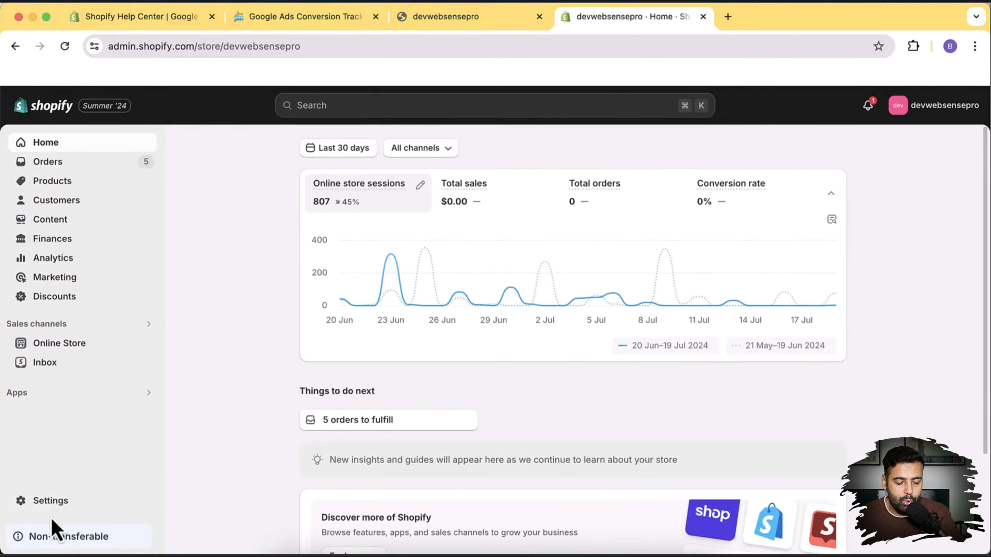
left_click(62, 507)
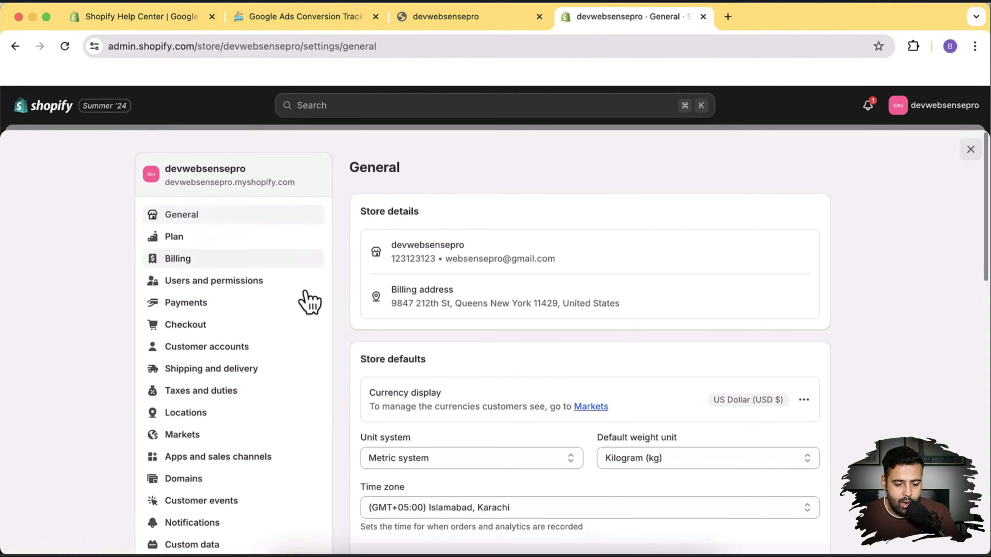
left_click(272, 330)
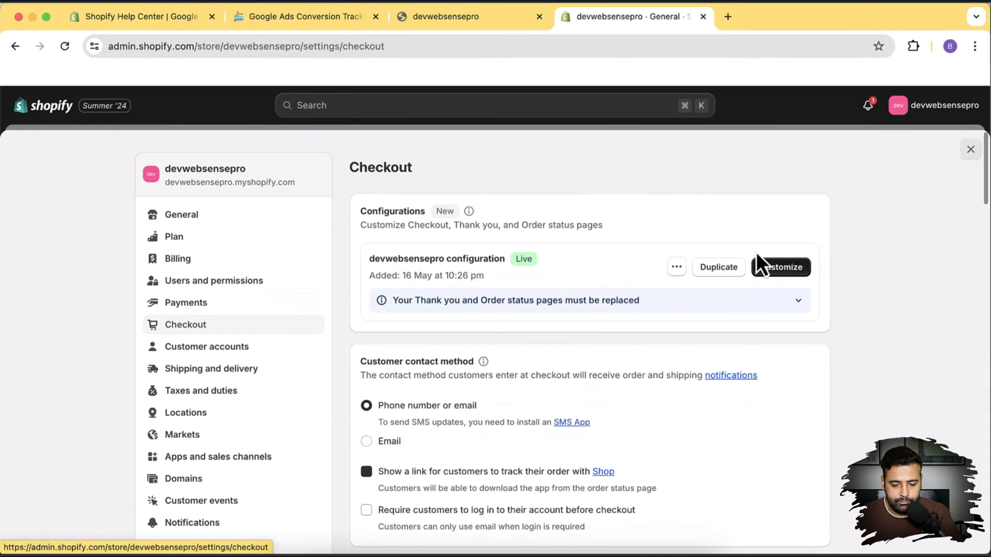
Review the checkout options, including the Order status page additional scripts section.
scroll(835, 230, "down", 5)
scroll(839, 223, "down", 20)
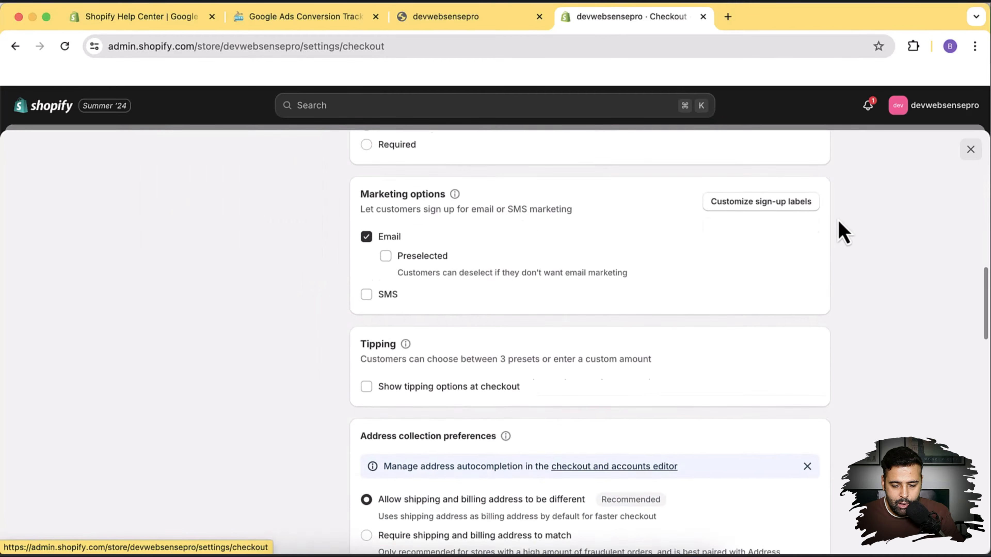
scroll(838, 221, "down", 15)
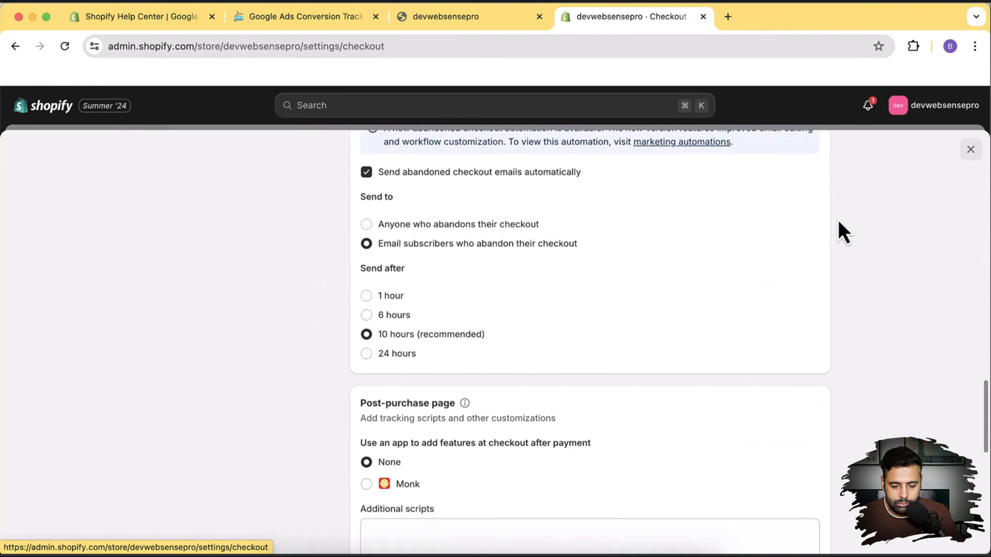
scroll(840, 234, "down", 3)
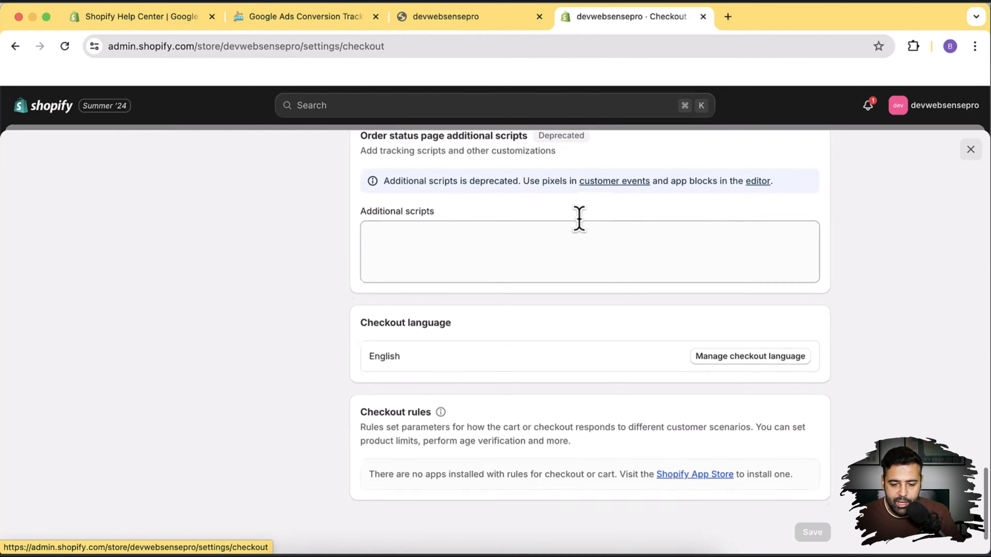
scroll(468, 254, "up", 3)
left_click_drag(362, 243, 528, 242)
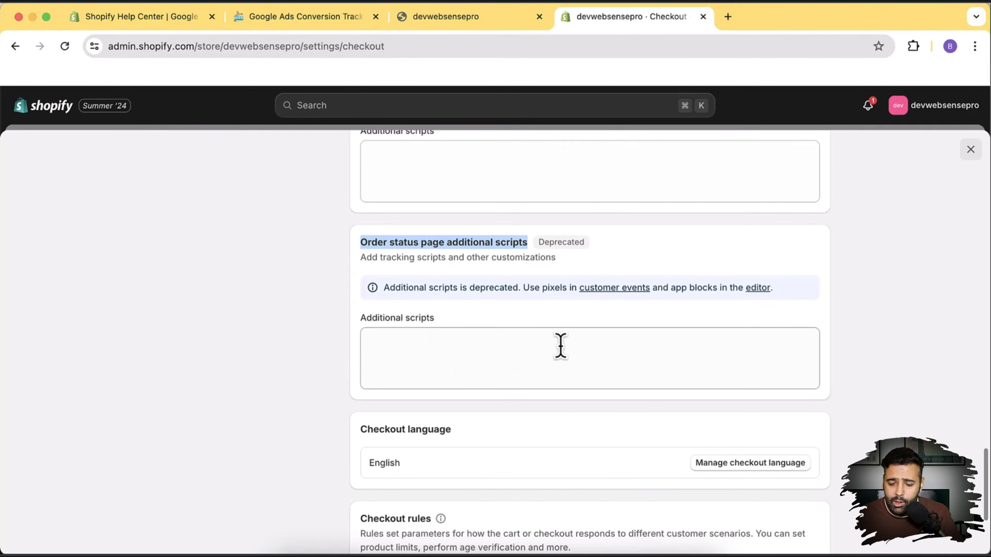
scroll(767, 352, "up", 15)
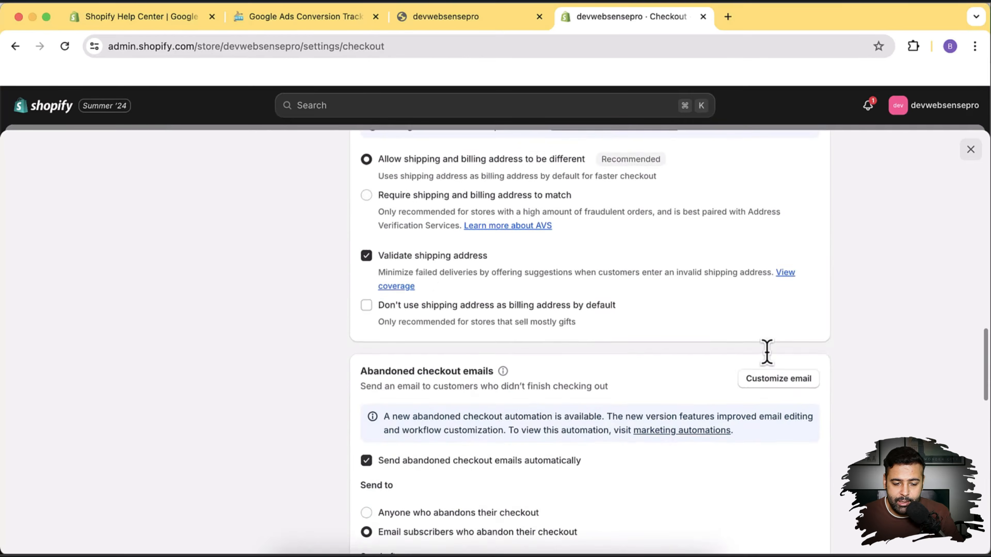
scroll(766, 350, "up", 10)
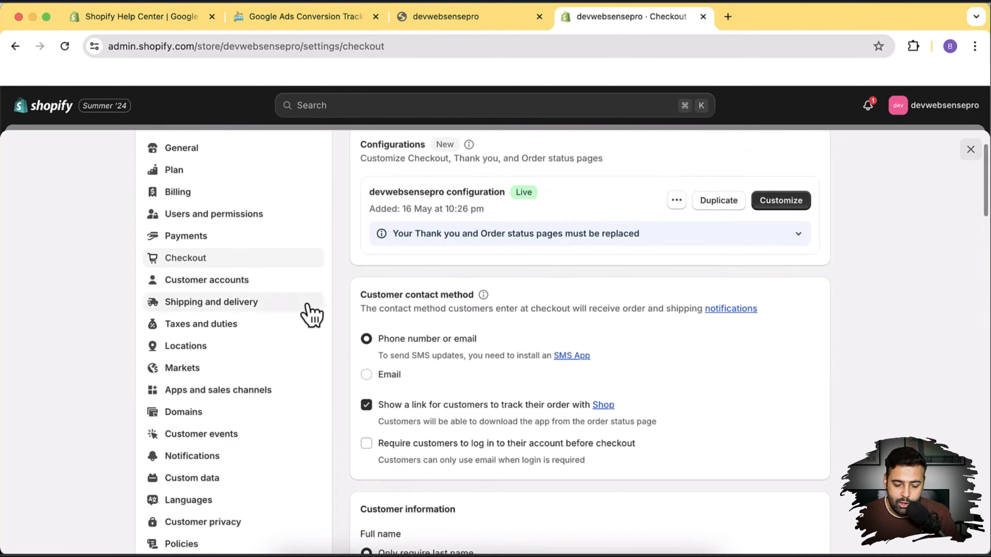
scroll(273, 310, "down", 3)
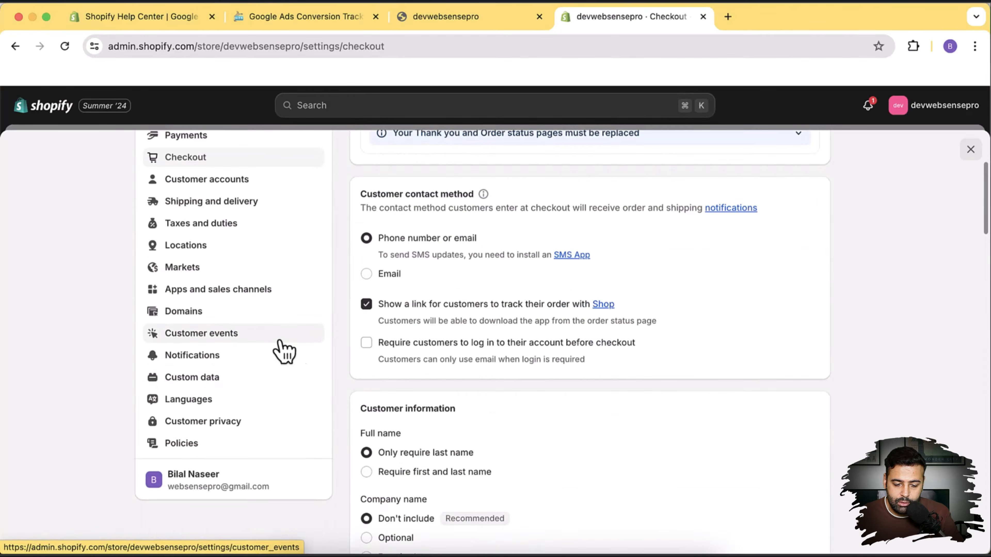
Add a new custom pixel named Purchase under Customer events.
left_click(256, 341)
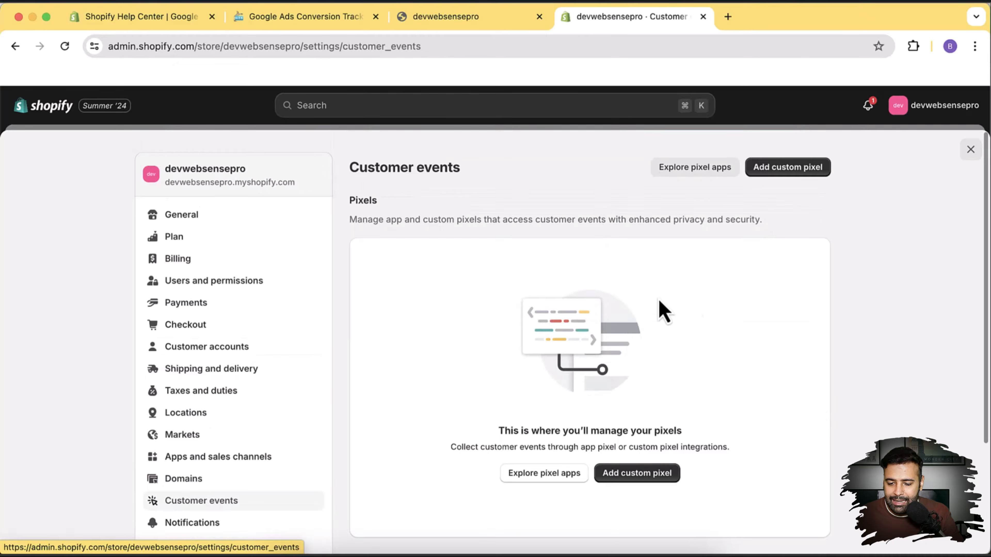
left_click(776, 168)
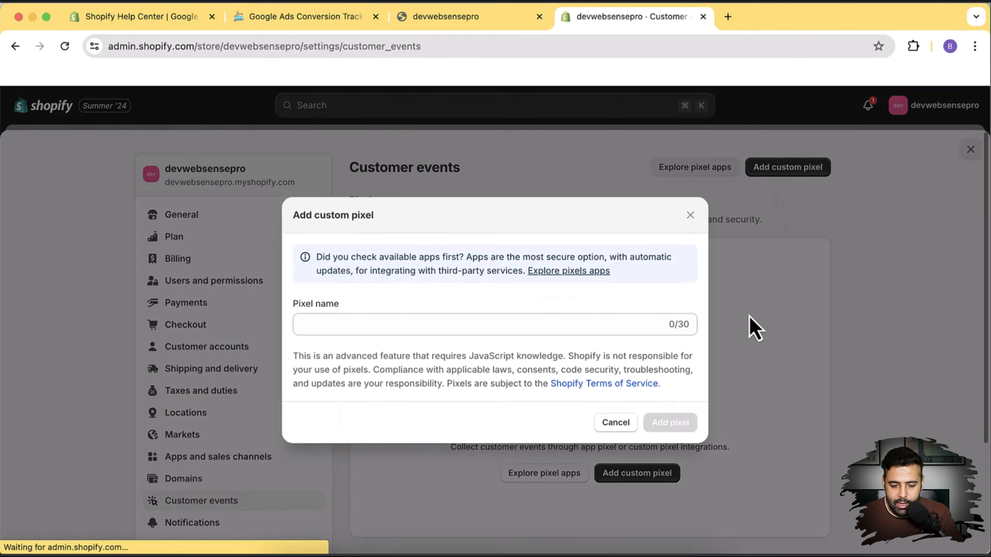
left_click(519, 330)
type("Purchase")
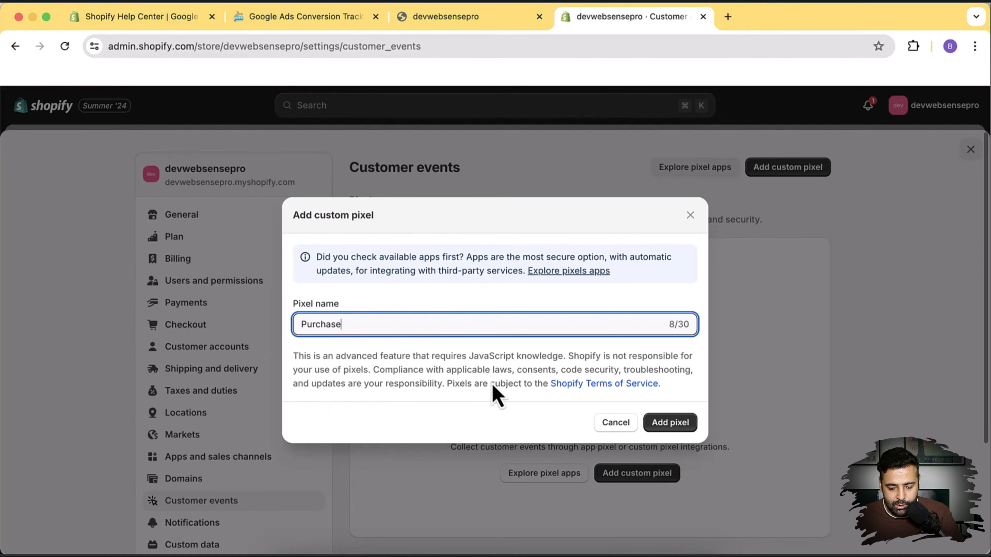
left_click(686, 434)
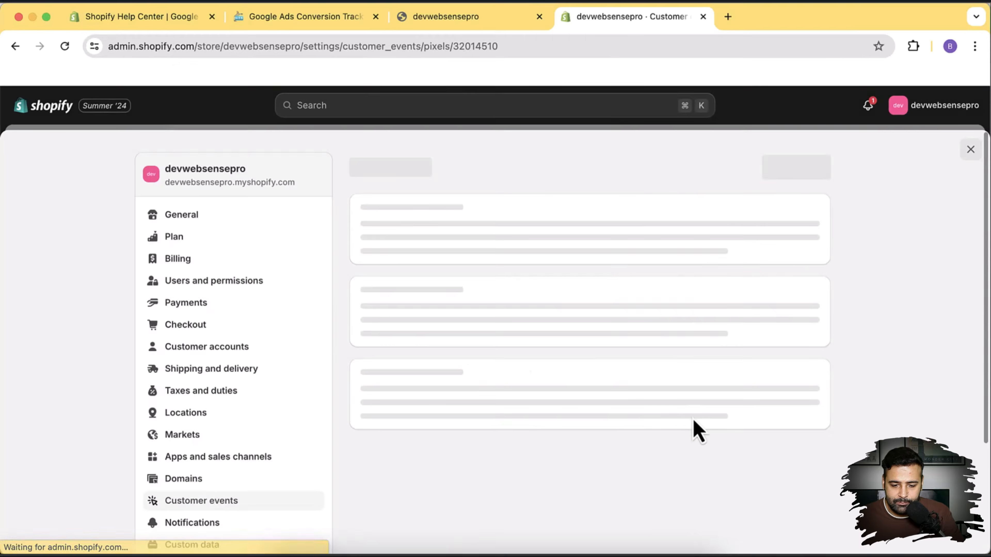
Delete all the placeholder code from the Purchase pixel's code editor.
scroll(774, 303, "down", 7)
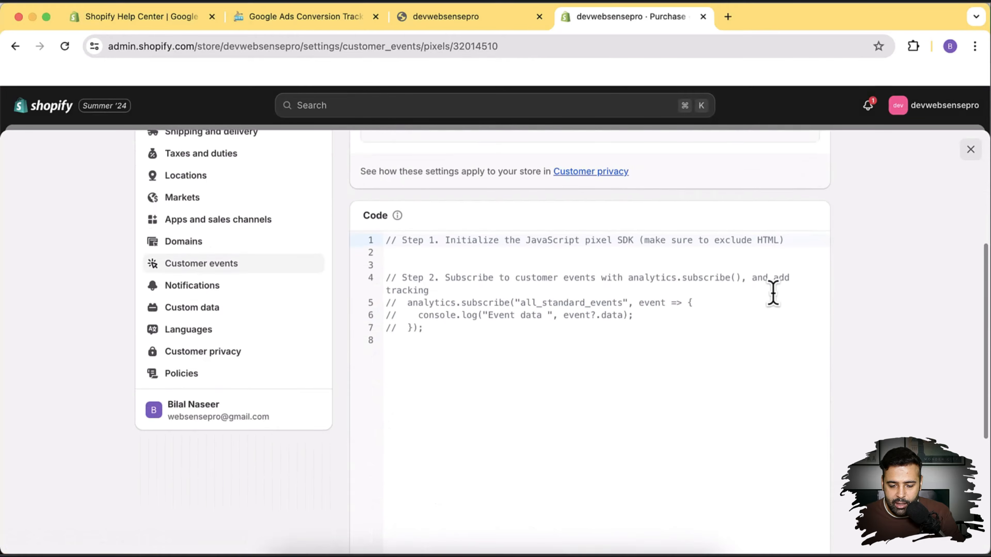
left_click_drag(452, 338, 381, 215)
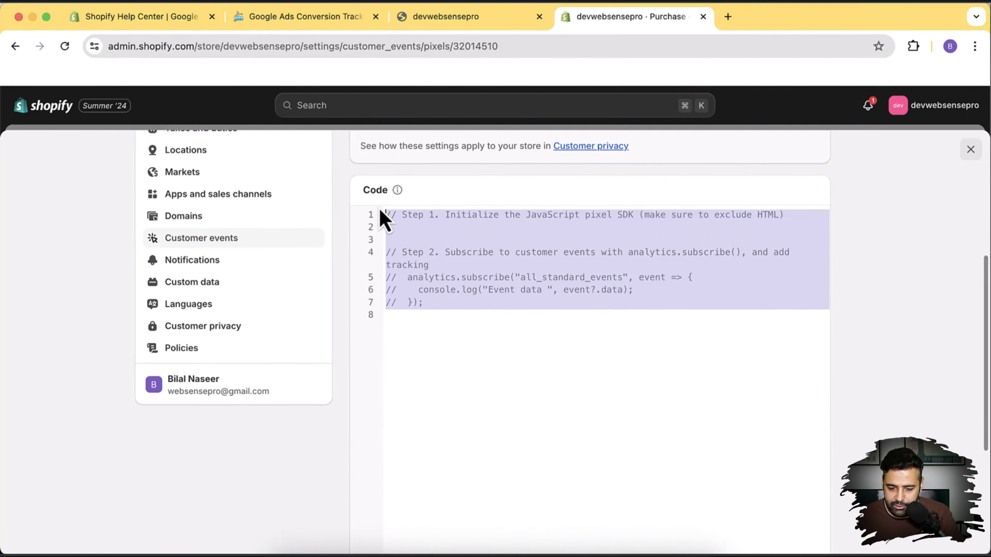
key("BackSpace")
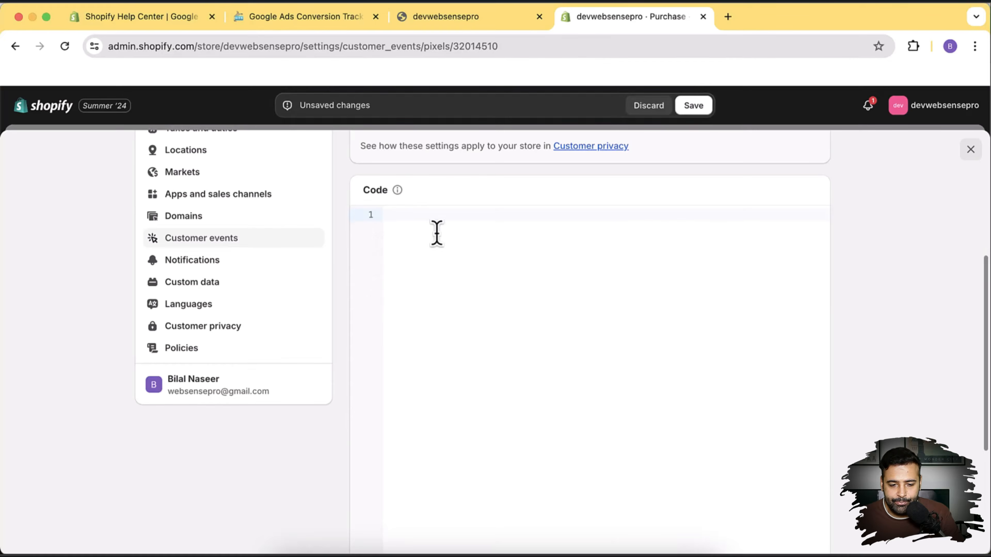
left_click(324, 20)
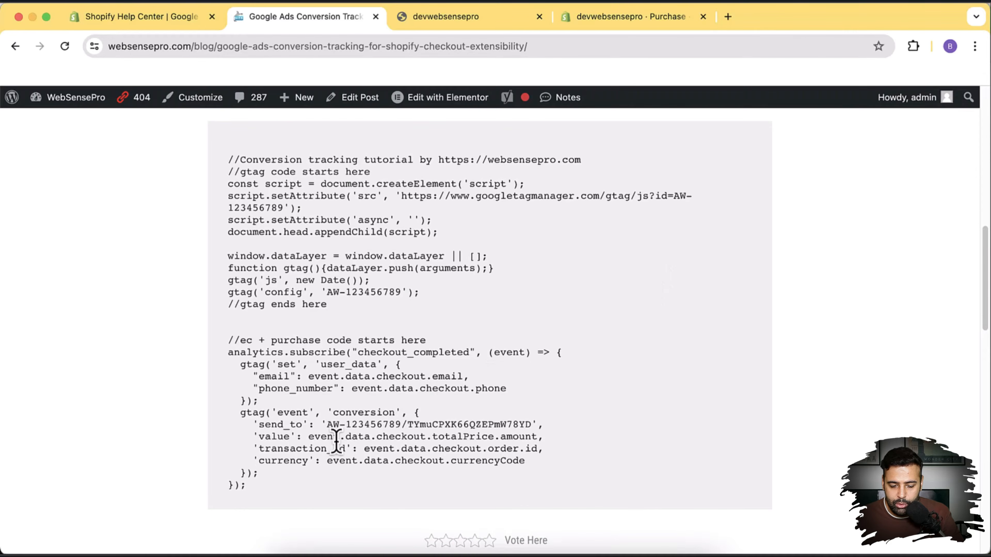
Copy the blog's gtag purchase script, checking its value, transaction_id and currency parameters.
left_click_drag(263, 437, 531, 437)
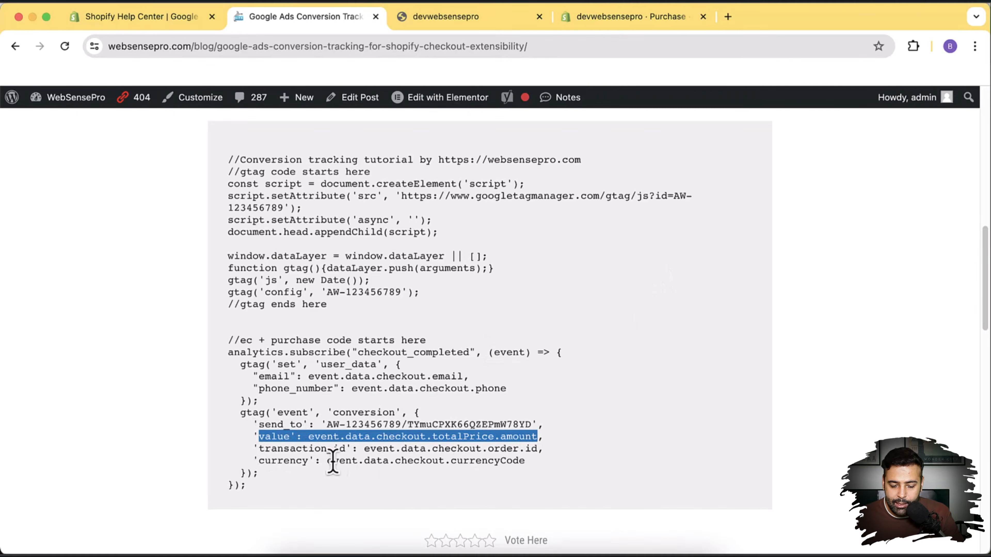
left_click_drag(259, 449, 345, 449)
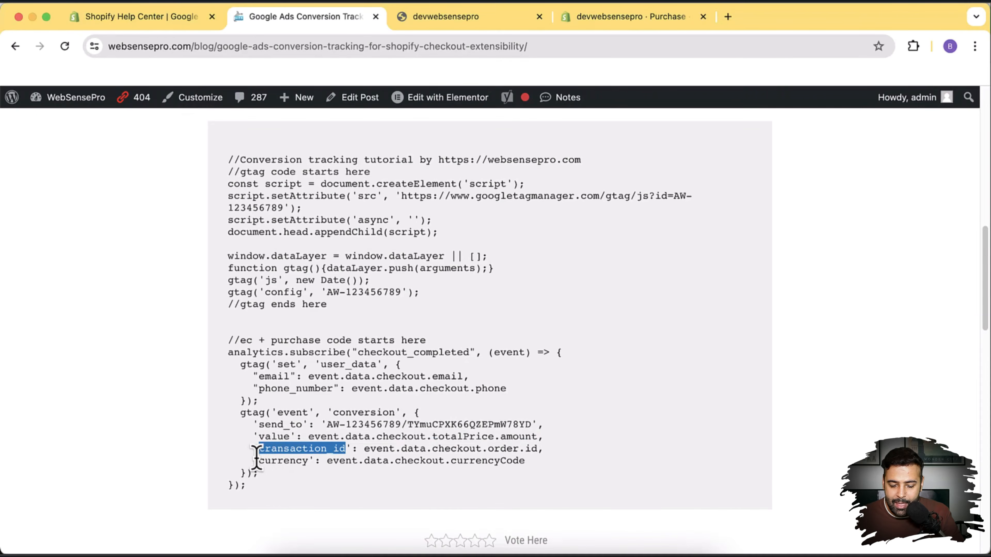
left_click_drag(258, 460, 302, 461)
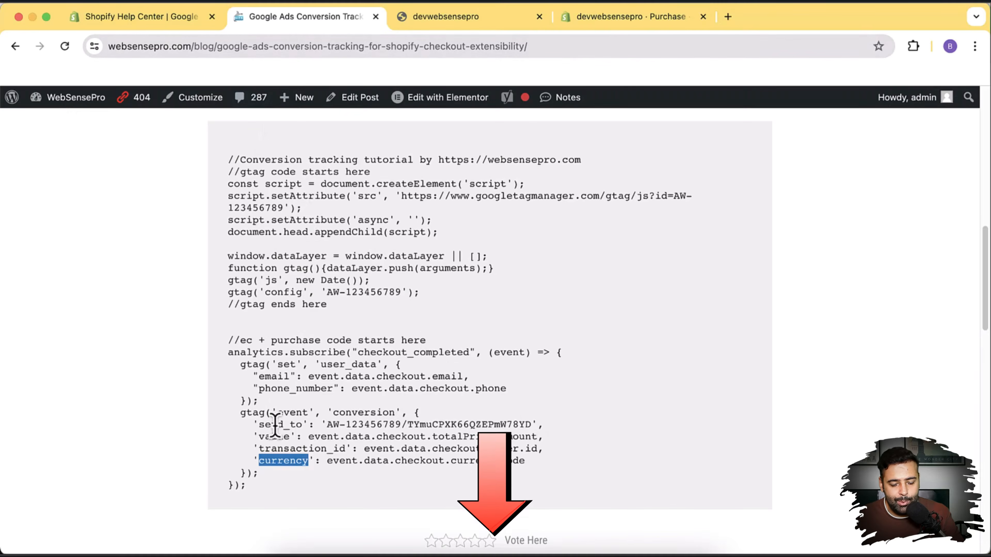
left_click_drag(263, 504, 230, 163)
key("super+c")
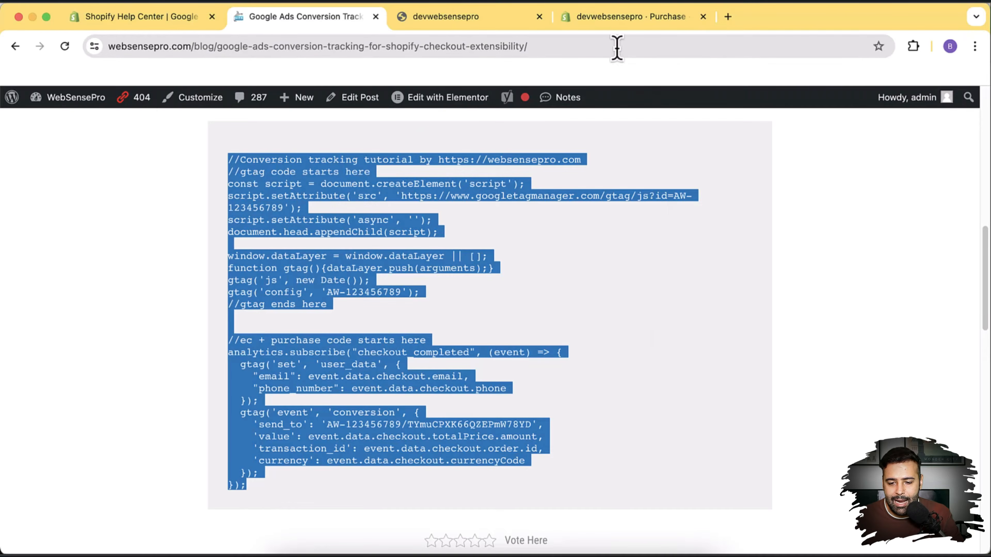
Paste the script into the Purchase pixel's code and locate the AW-123456789 conversion ID.
left_click(614, 19)
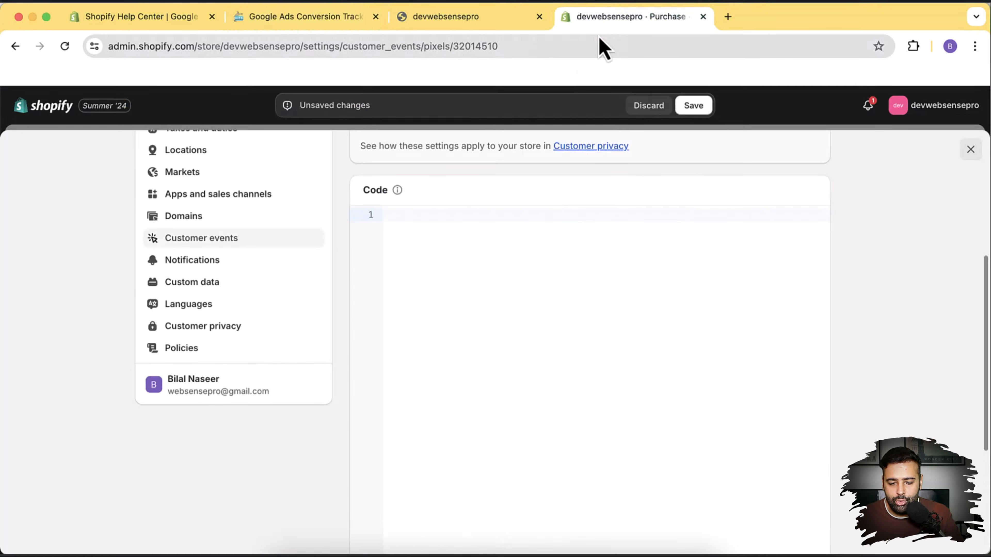
left_click(435, 225)
key("super+v")
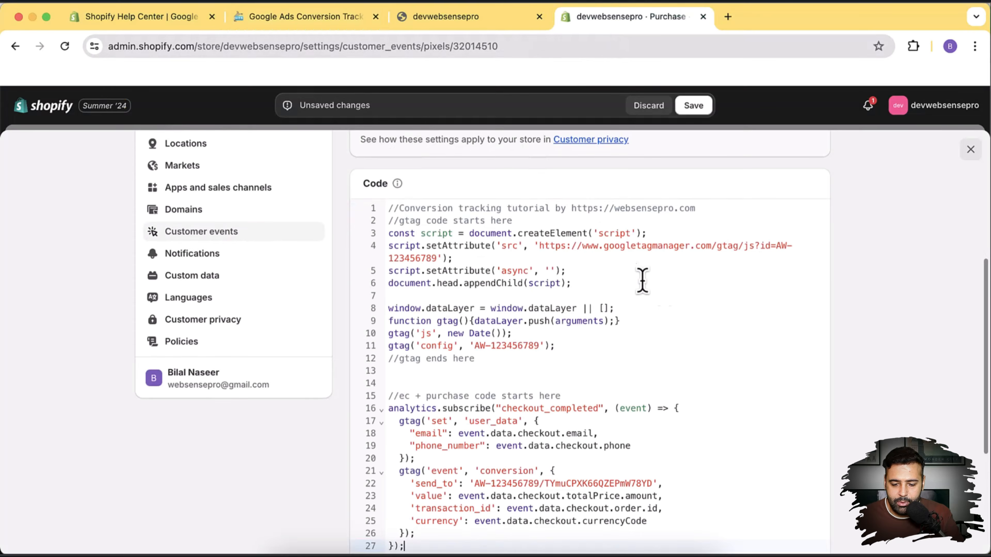
scroll(755, 290, "down", 1)
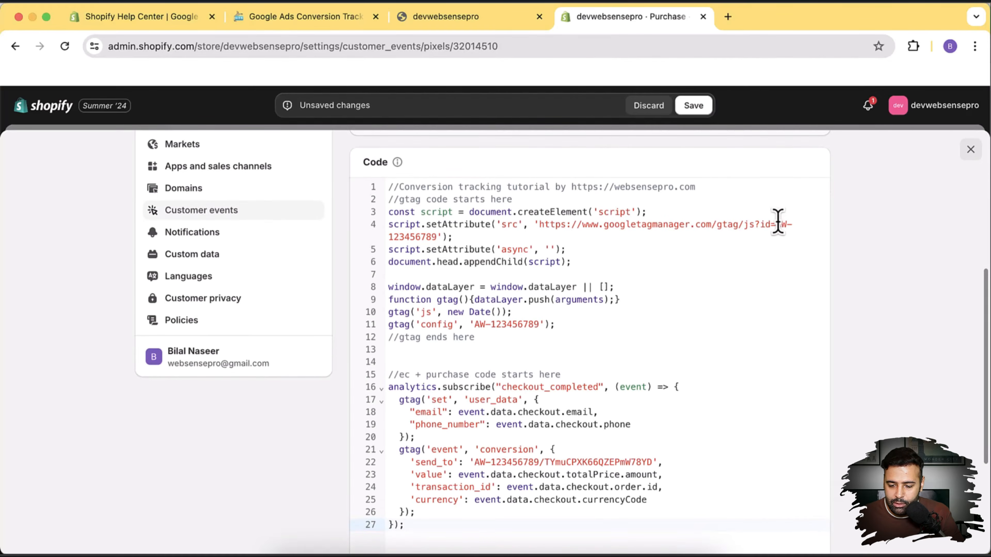
left_click_drag(776, 224, 434, 237)
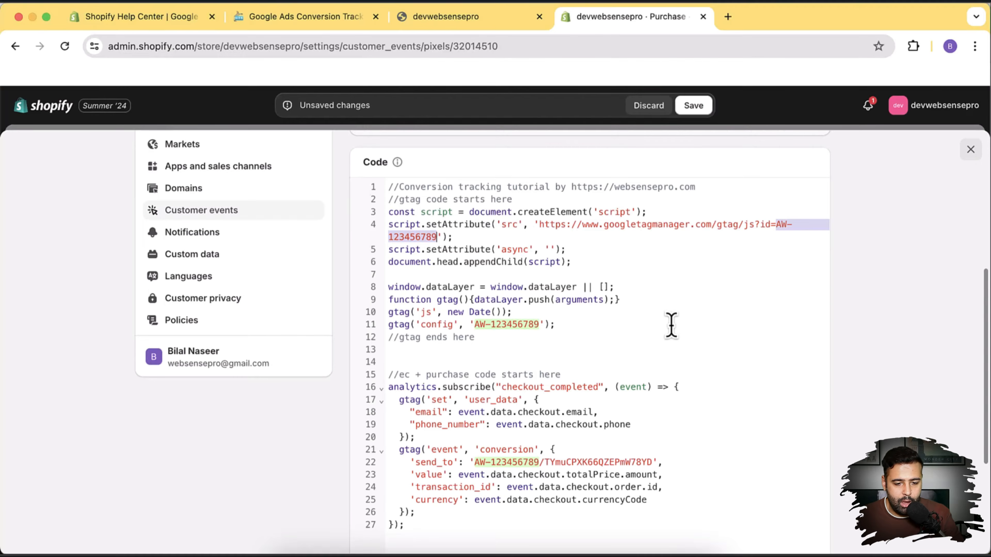
key("super+grave")
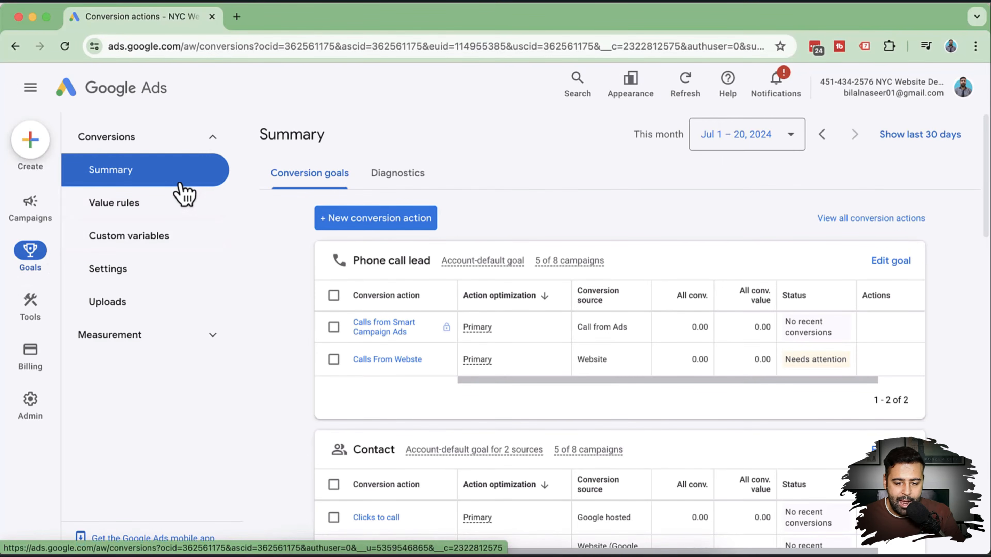
Start a Website conversion action, scan devwebsensepro.myshopify.com, and choose manual setup.
left_click(386, 225)
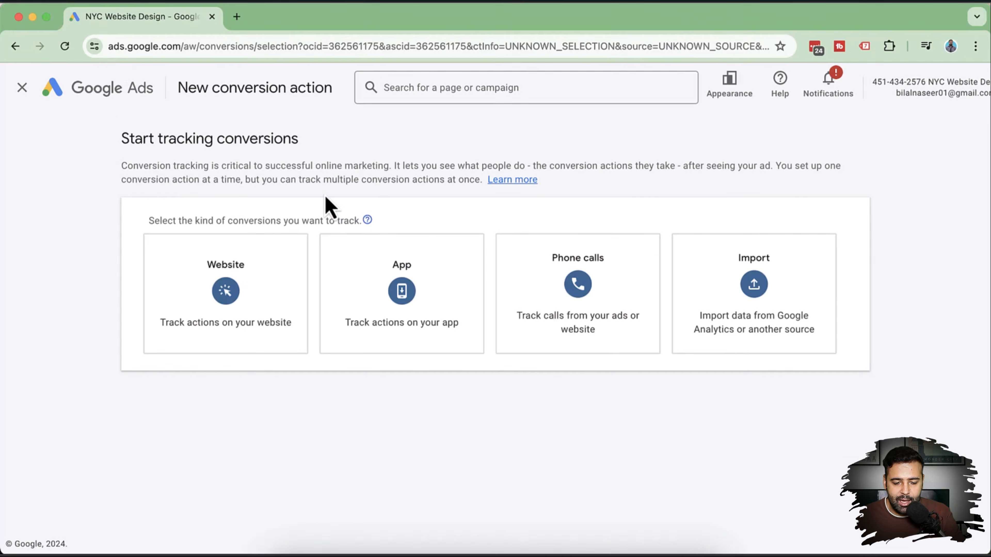
left_click(243, 310)
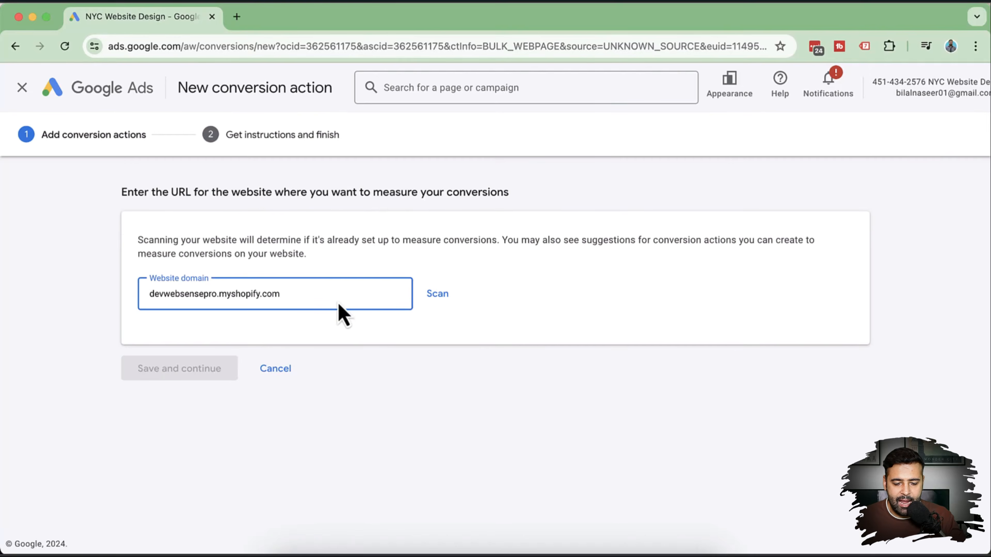
left_click_drag(320, 294, 150, 310)
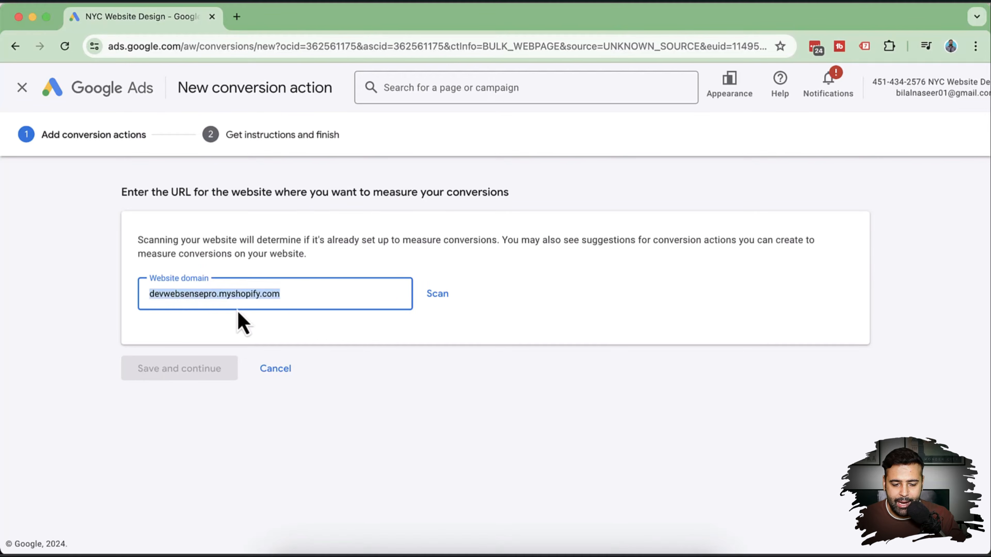
left_click(437, 296)
scroll(462, 203, "down", 10)
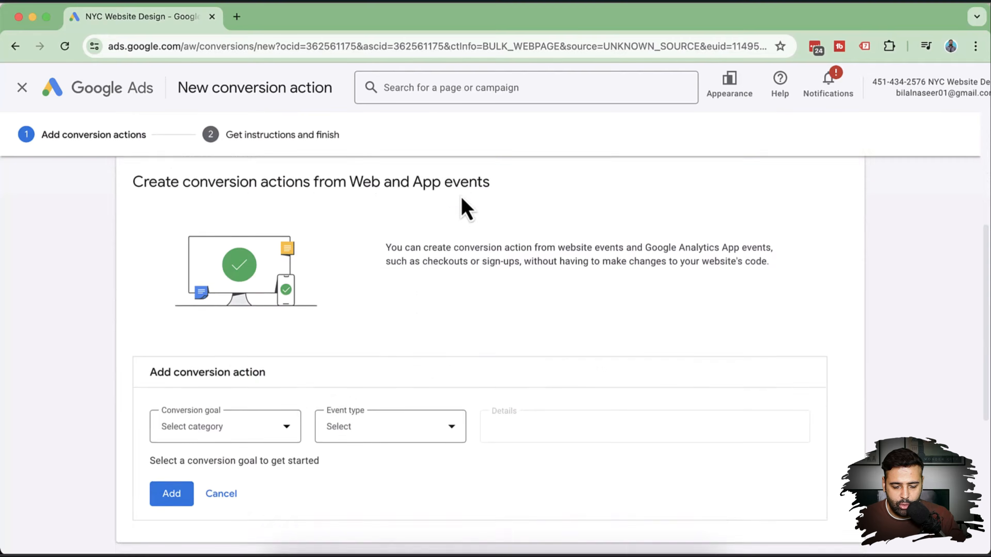
scroll(461, 199, "down", 4)
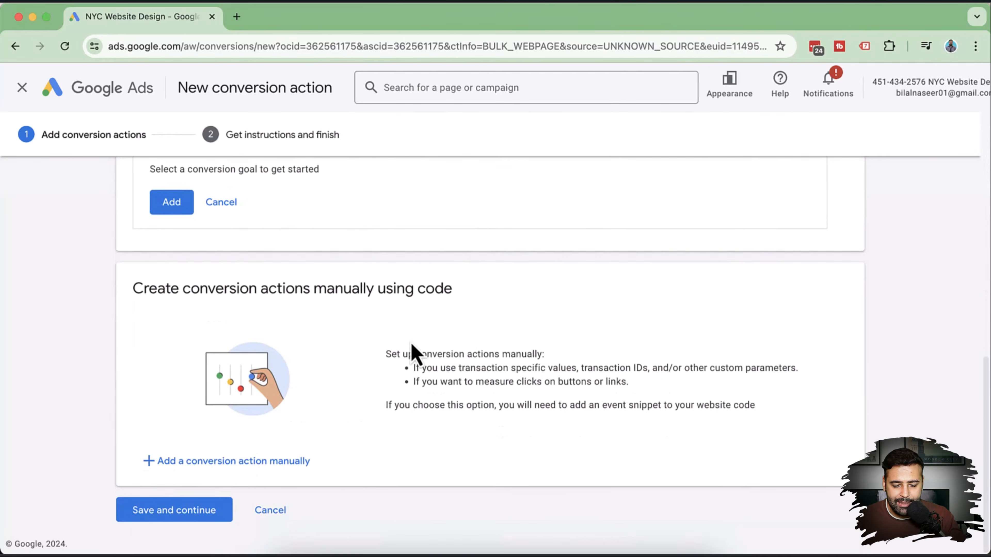
left_click(255, 464)
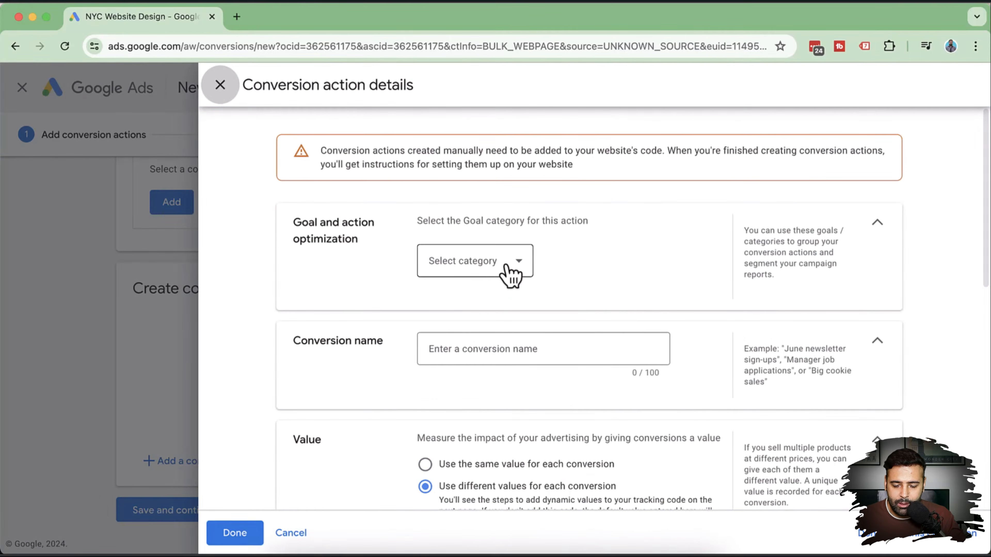
Set goal category Purchase and name it Purchase, keeping different values (1 USD) and Every count.
left_click(523, 273)
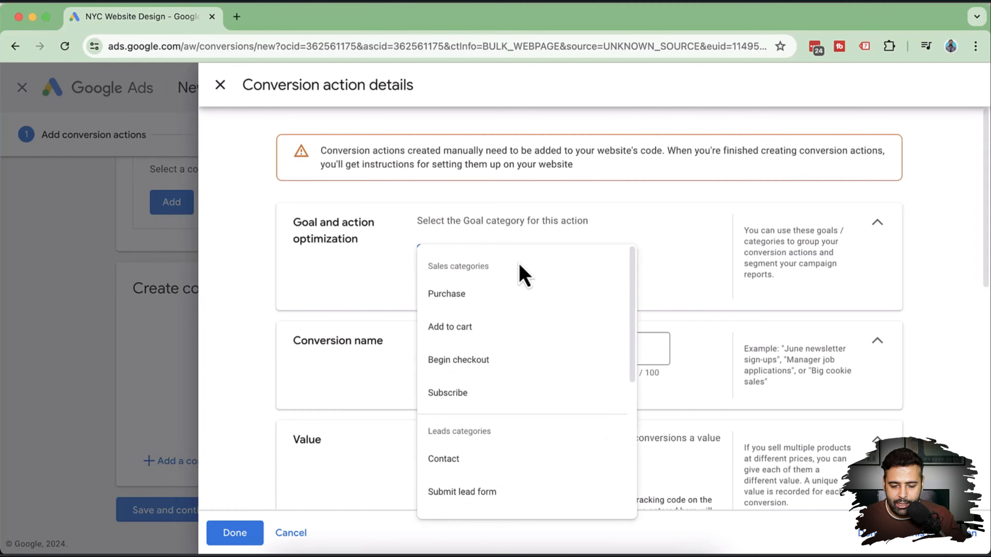
left_click(452, 303)
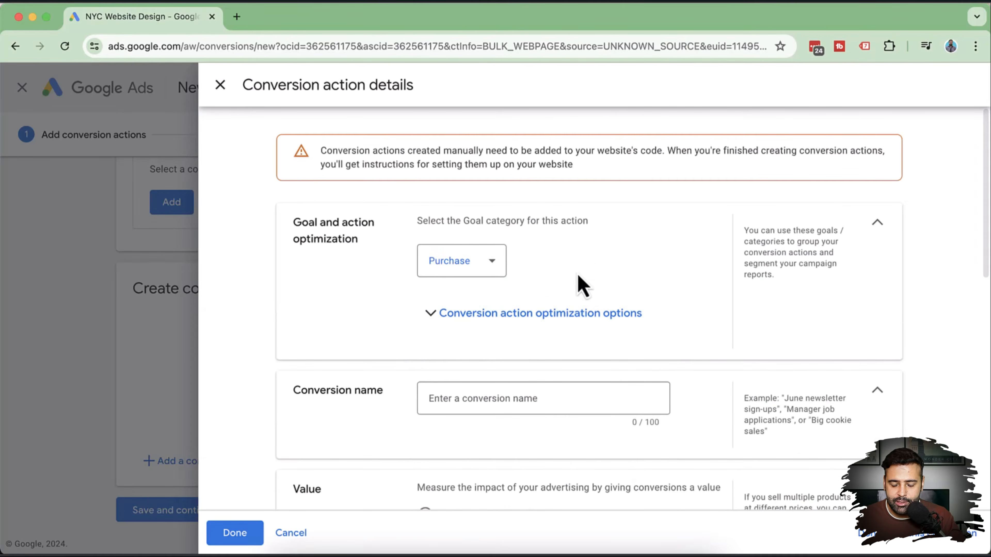
scroll(628, 192, "down", 3)
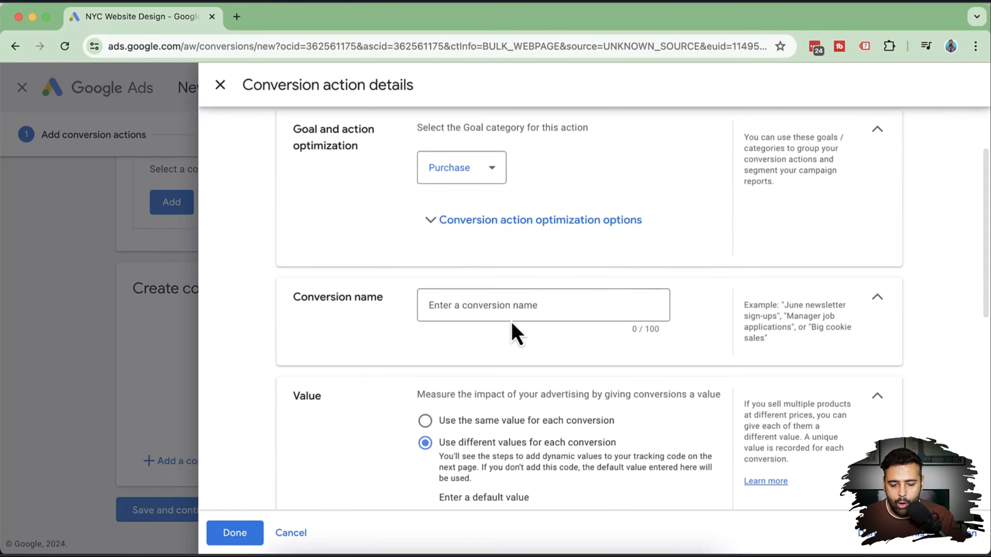
left_click(517, 306)
type("Purchase")
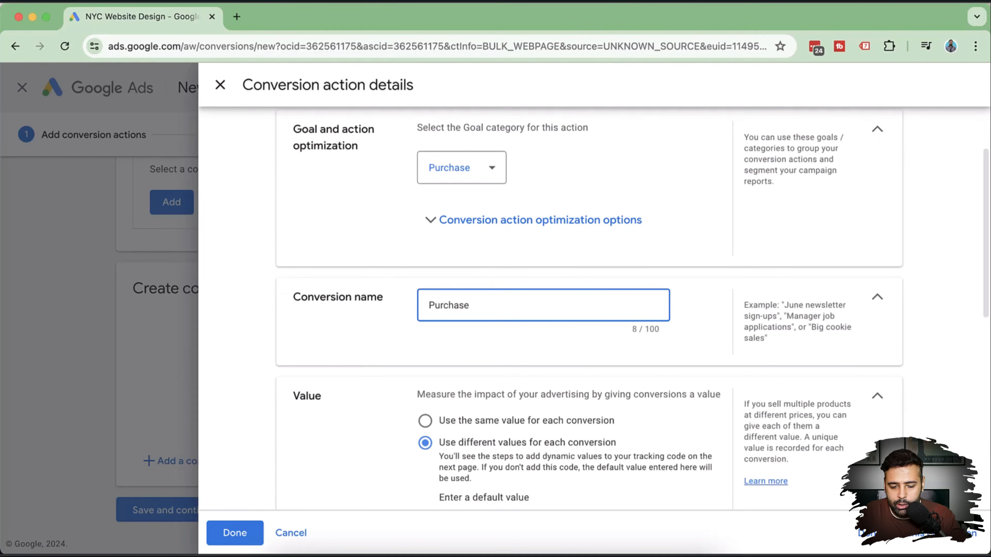
scroll(630, 237, "down", 3)
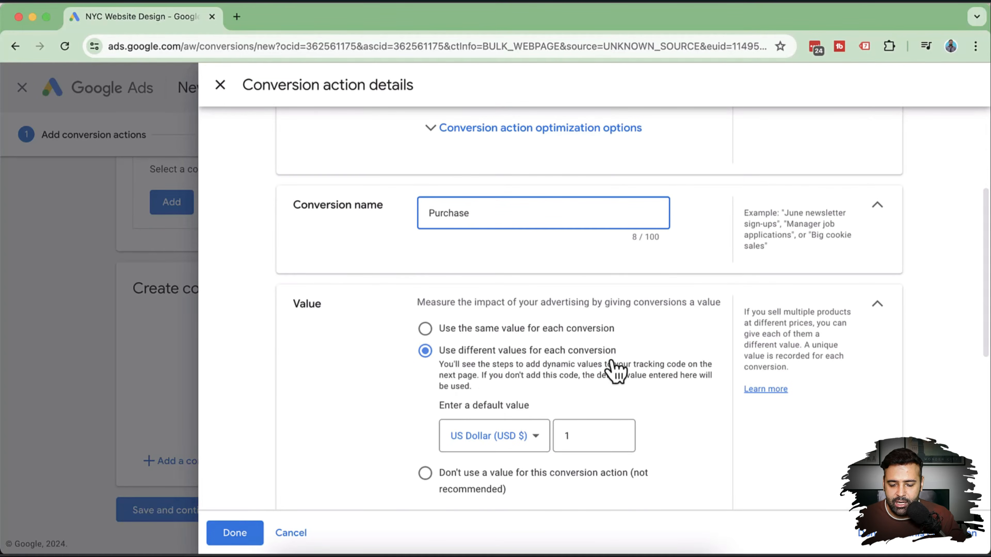
scroll(714, 250, "down", 3)
scroll(714, 246, "down", 2)
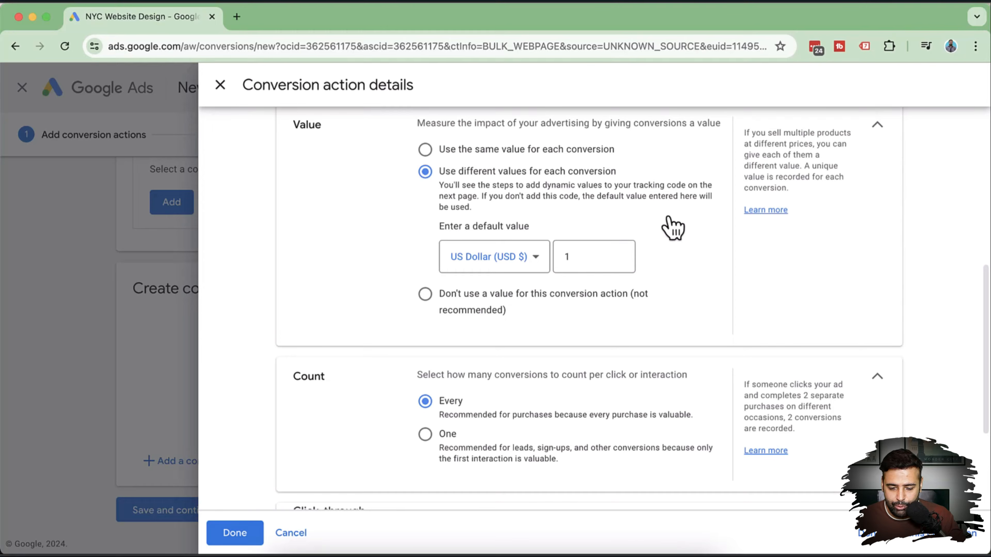
scroll(655, 214, "down", 2)
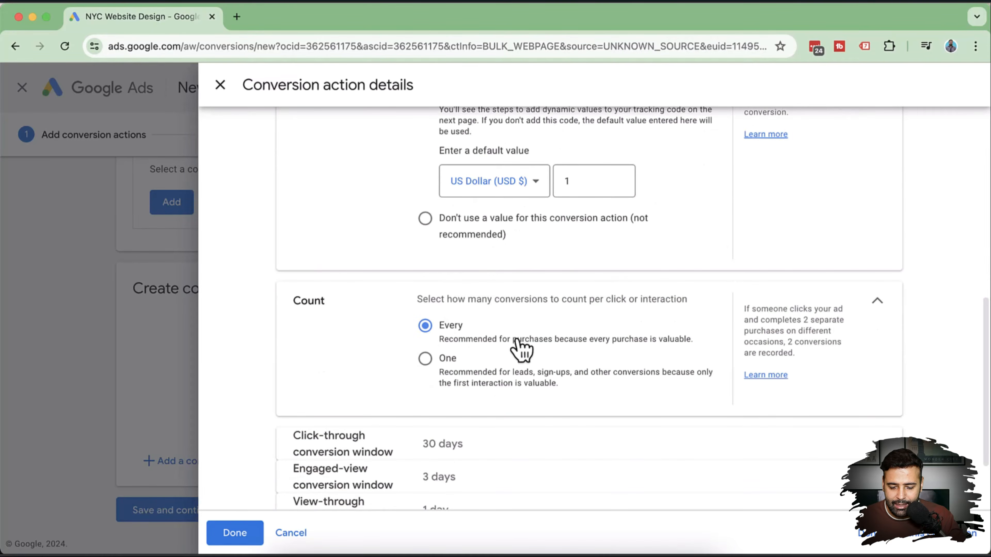
scroll(687, 245, "down", 2)
scroll(660, 242, "down", 1)
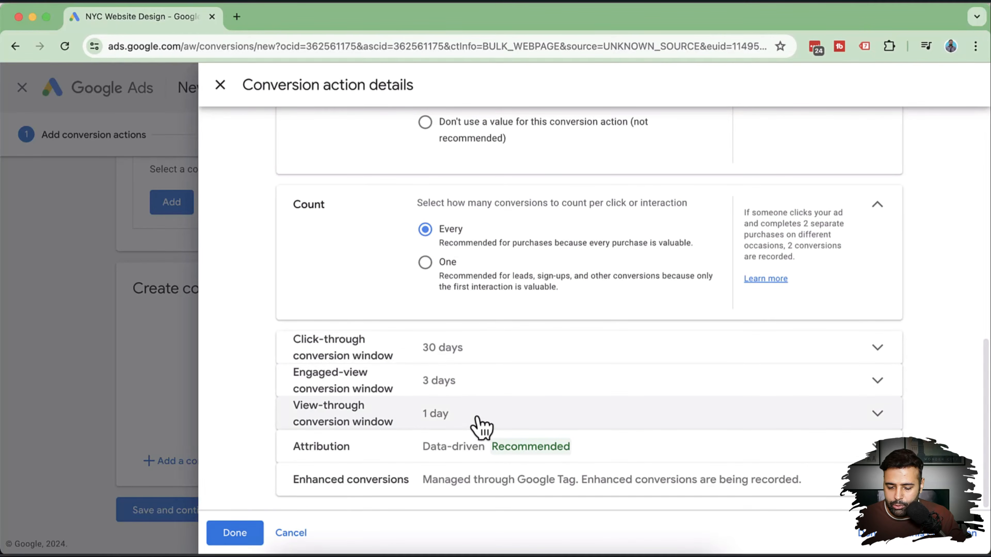
Set the click-through conversion window to 90 days.
left_click(507, 351)
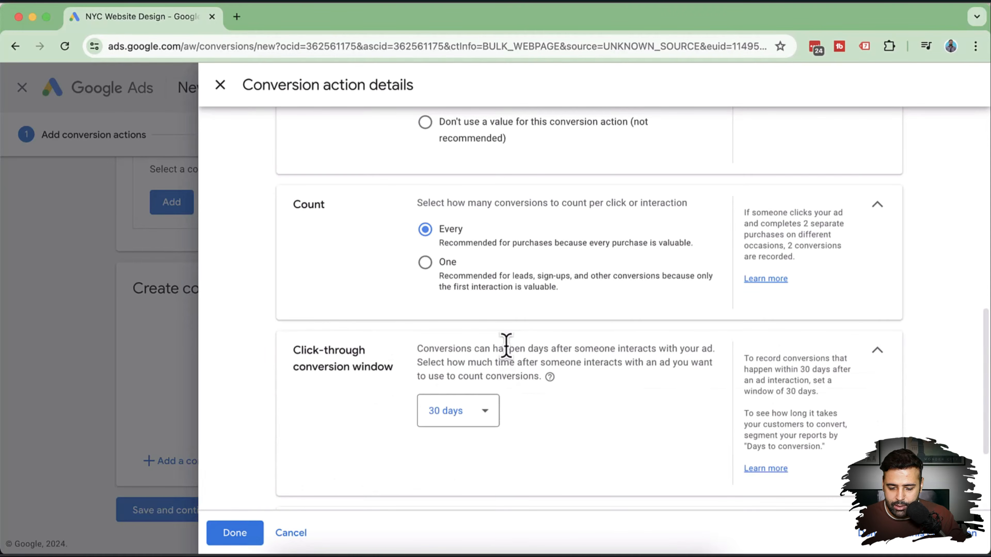
scroll(593, 355, "down", 1)
scroll(593, 355, "down", 2)
left_click(462, 292)
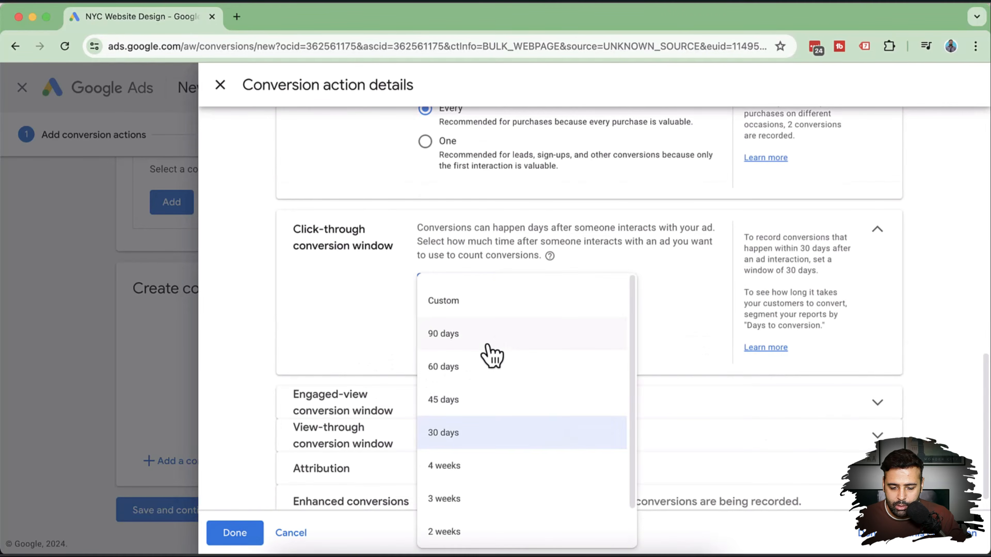
left_click(495, 345)
scroll(615, 314, "down", 1)
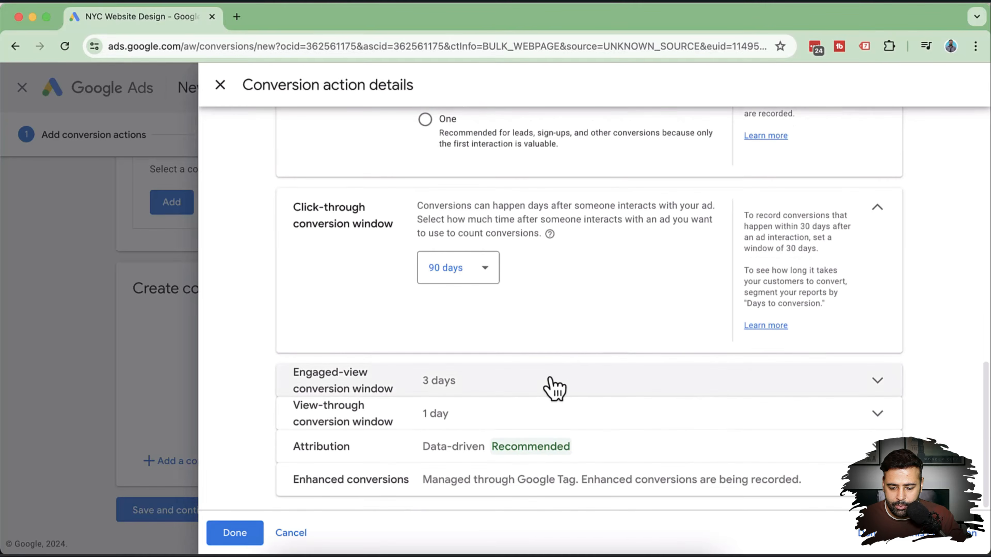
Set both the engaged-view and view-through conversion windows to 30 days.
left_click(583, 388)
scroll(586, 296, "down", 2)
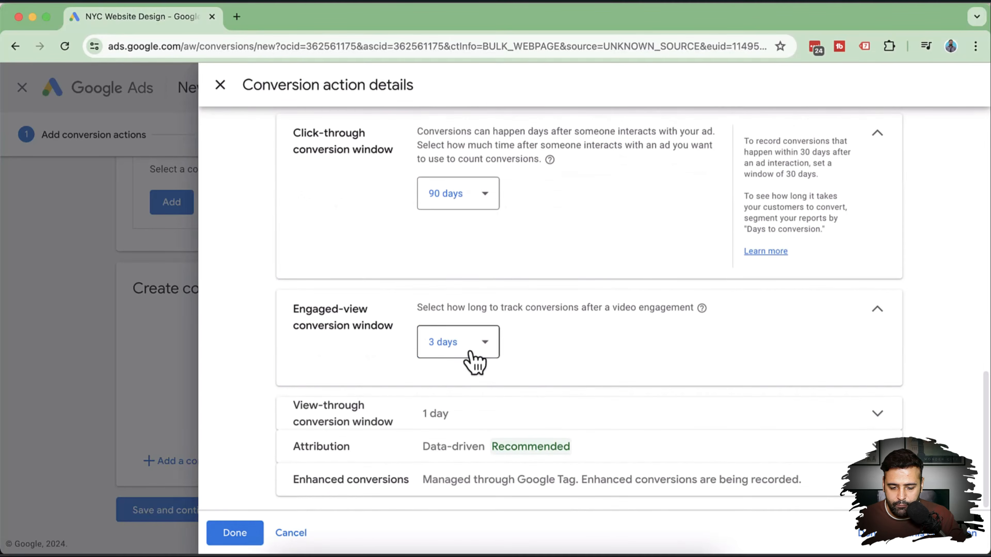
left_click(470, 351)
left_click(474, 206)
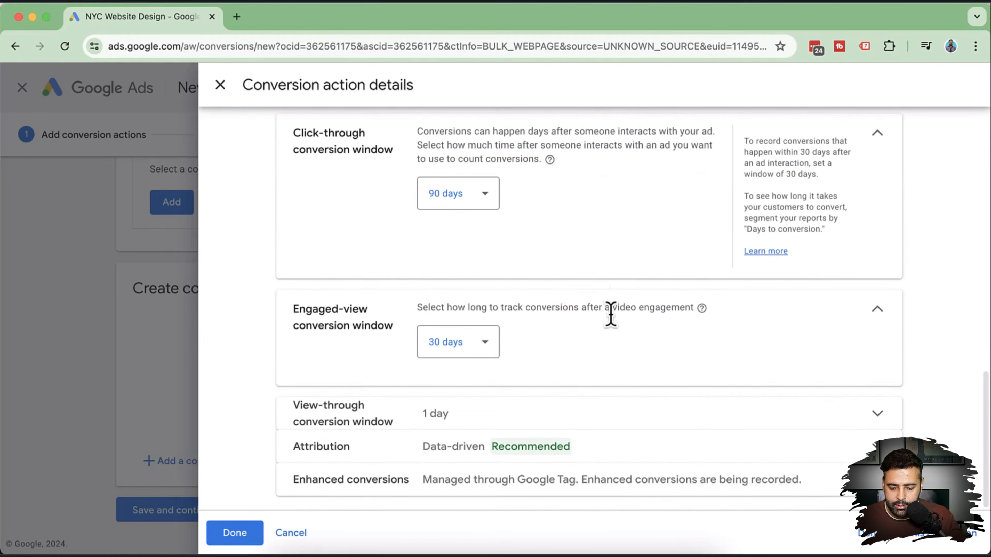
left_click(536, 421)
scroll(546, 320, "down", 2)
left_click(482, 376)
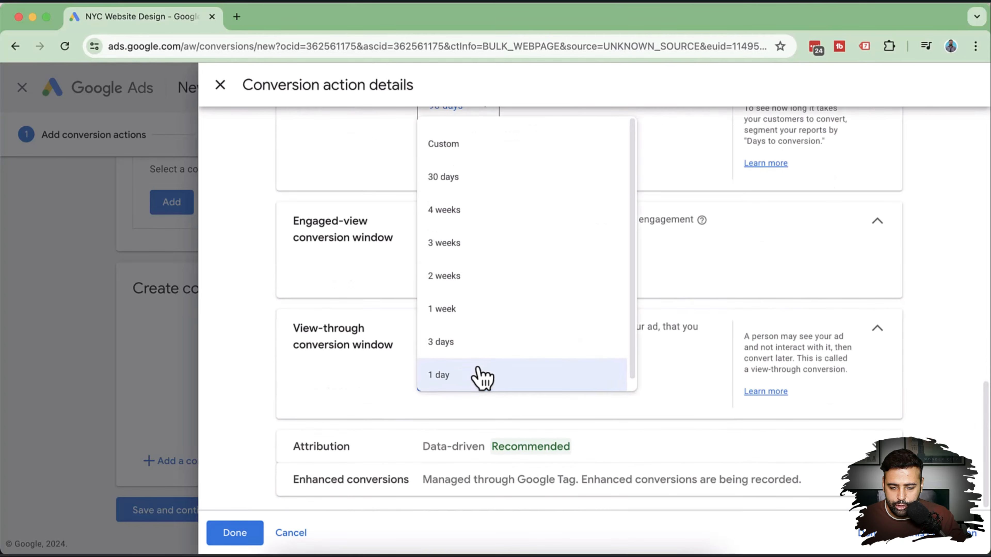
left_click(533, 179)
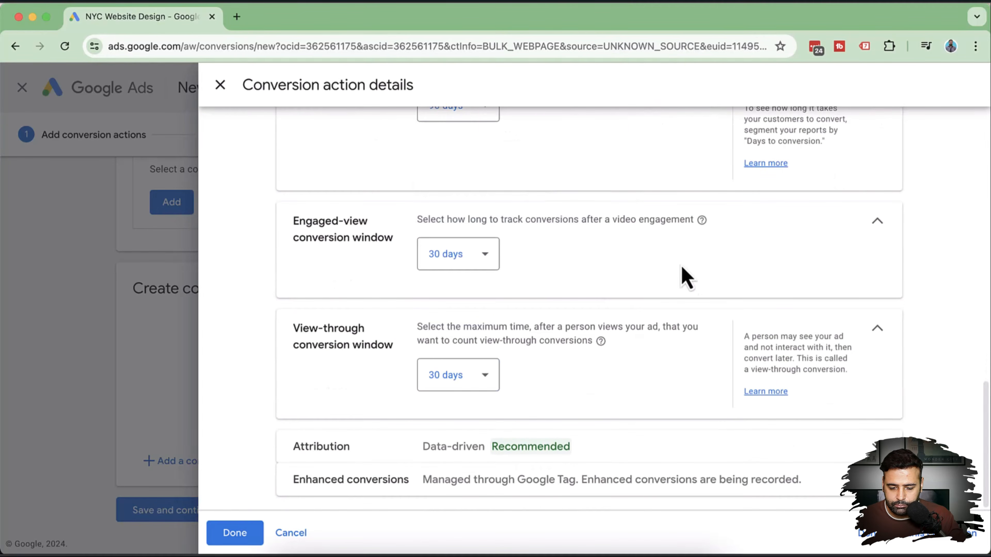
scroll(624, 312, "up", 2)
scroll(608, 273, "up", 1)
scroll(565, 219, "down", 3)
scroll(468, 234, "up", 4)
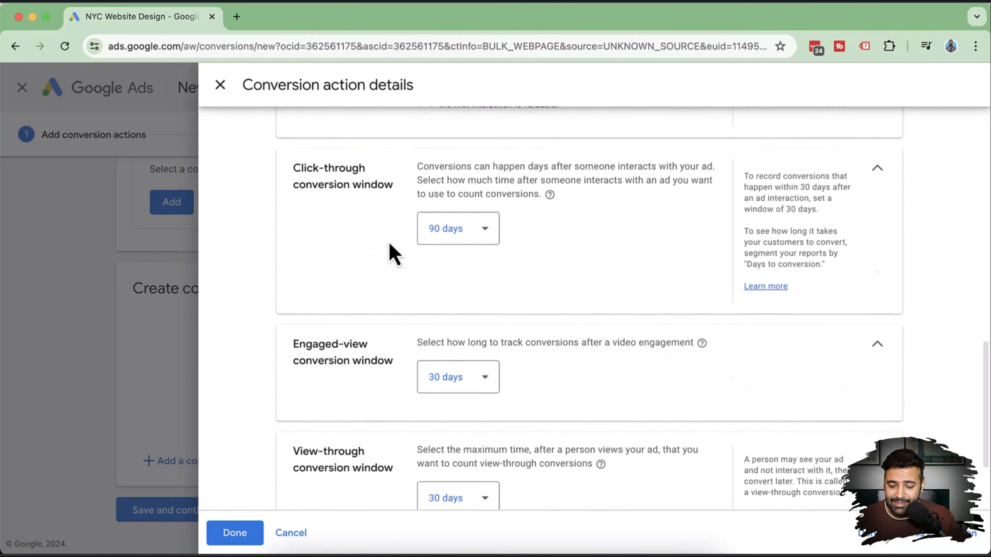
scroll(538, 258, "down", 1)
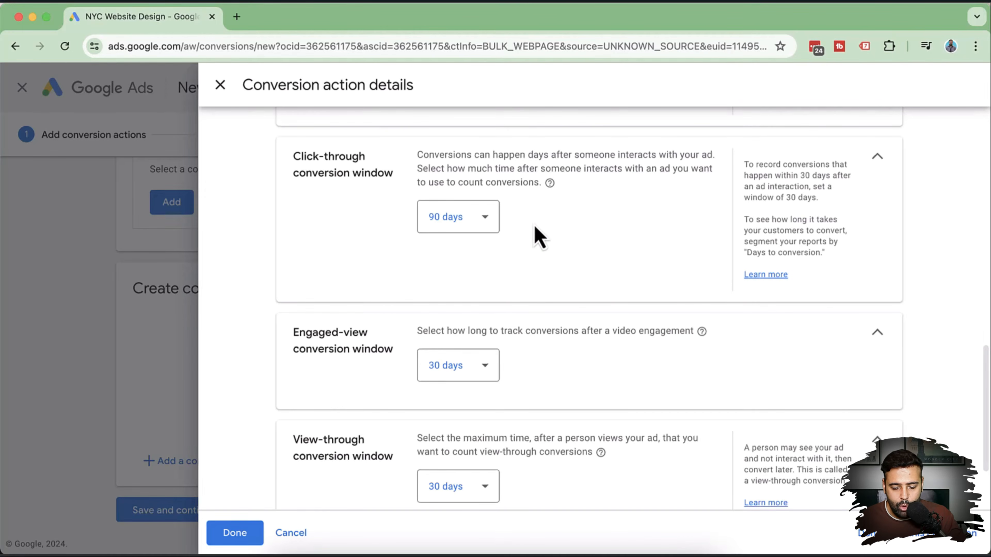
scroll(539, 237, "down", 3)
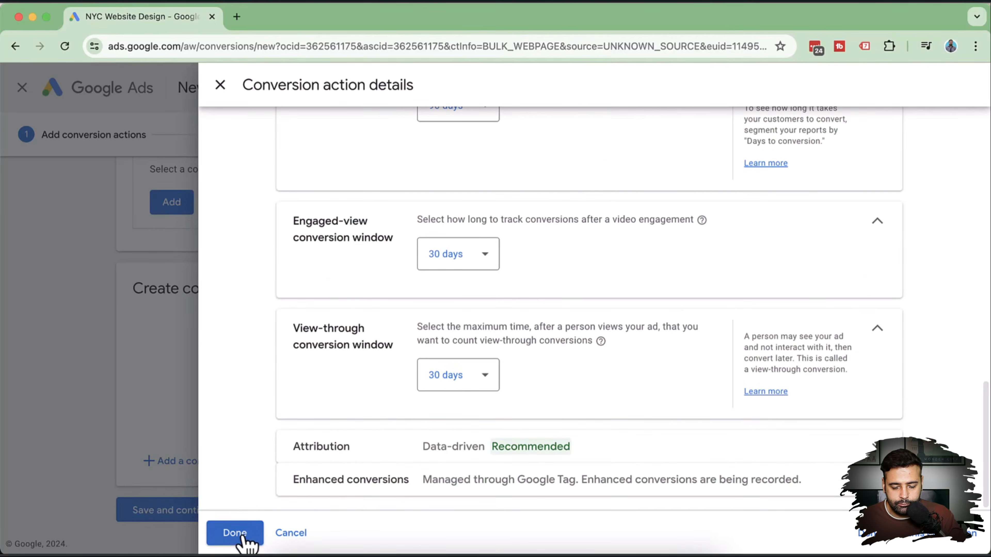
Save the Purchase conversion action and open the Google tag setup instructions.
left_click(235, 533)
scroll(552, 253, "down", 2)
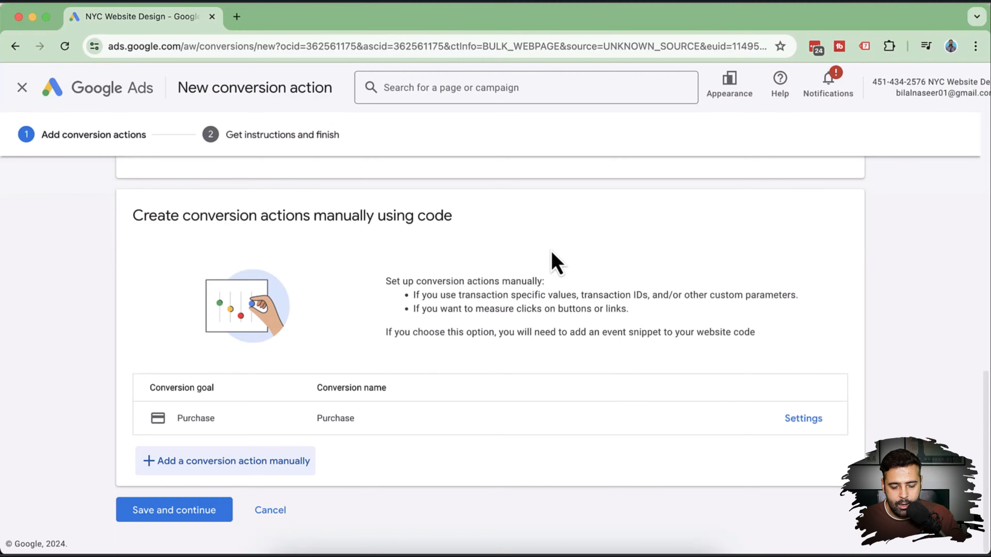
left_click(183, 519)
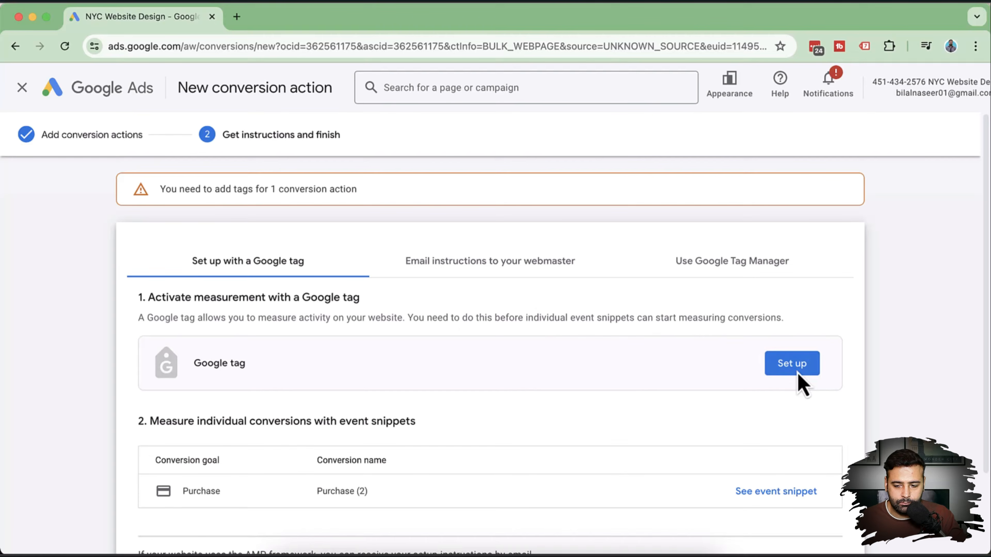
left_click(800, 381)
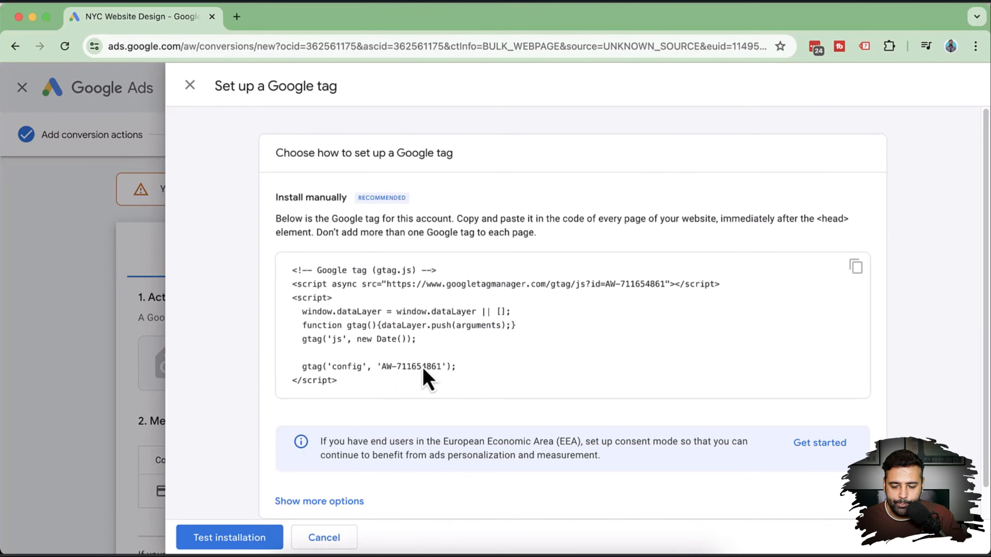
Copy AW-711654861 from the Google tag and replace AW-123456789 on line 4.
key("super+grave")
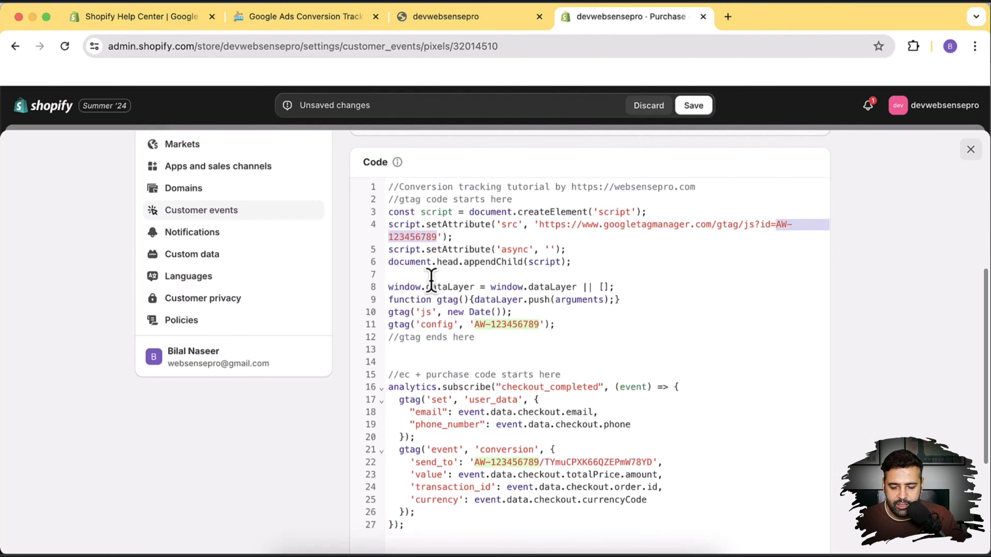
key("super+grave")
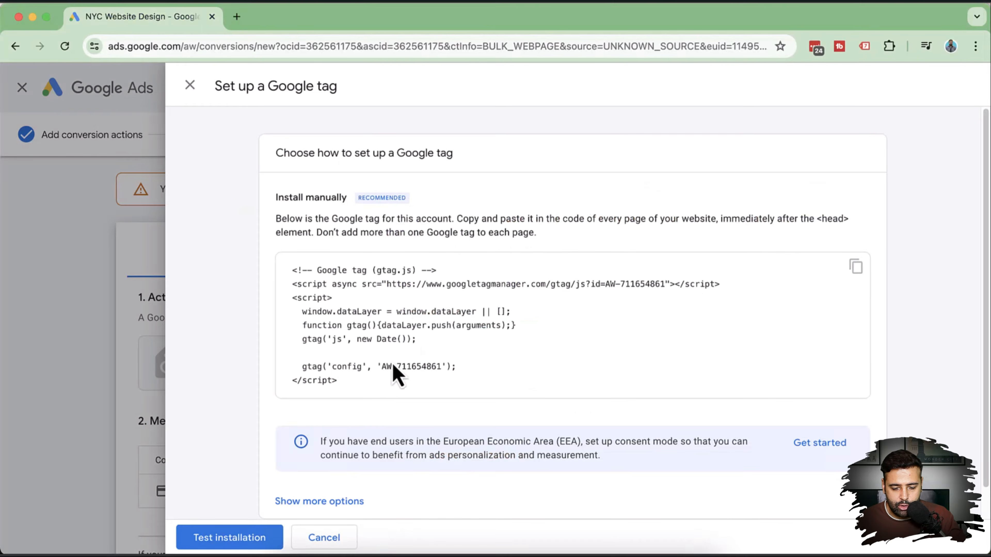
left_click_drag(381, 372, 430, 373)
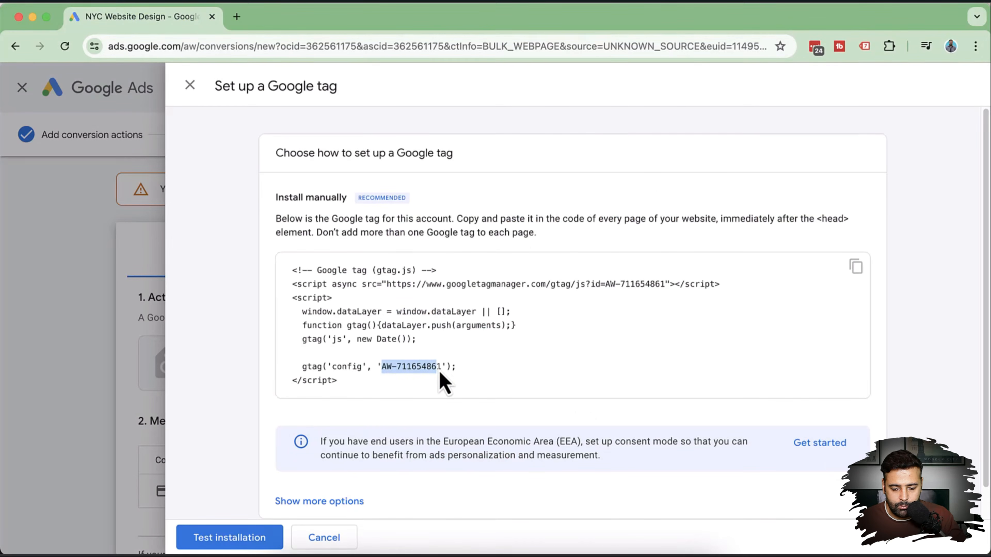
key("super+grave")
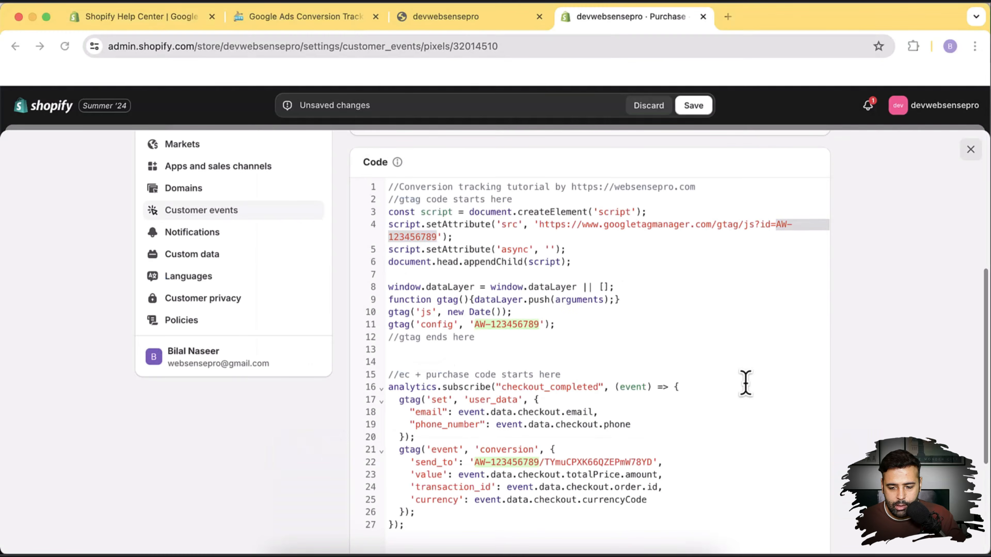
left_click(776, 225)
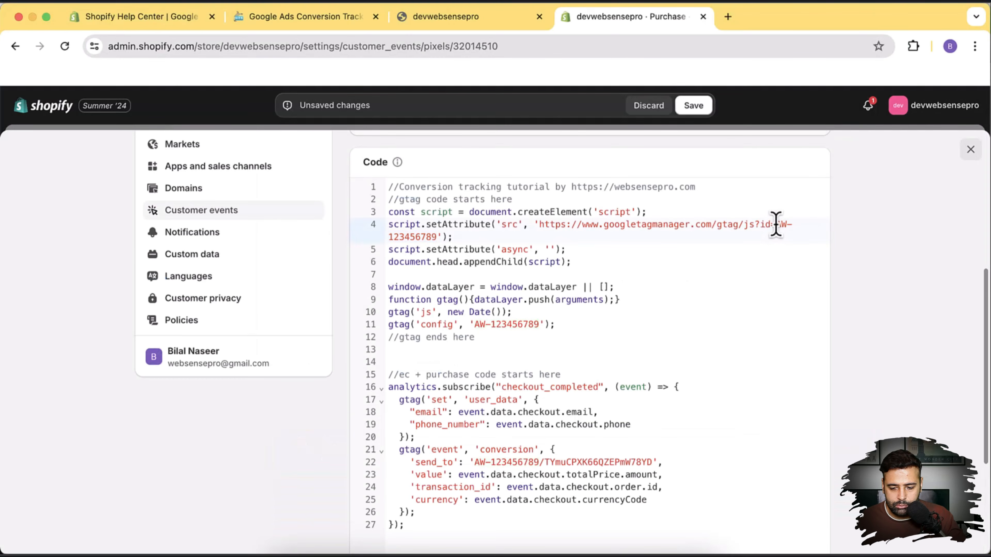
left_click_drag(775, 226, 436, 236)
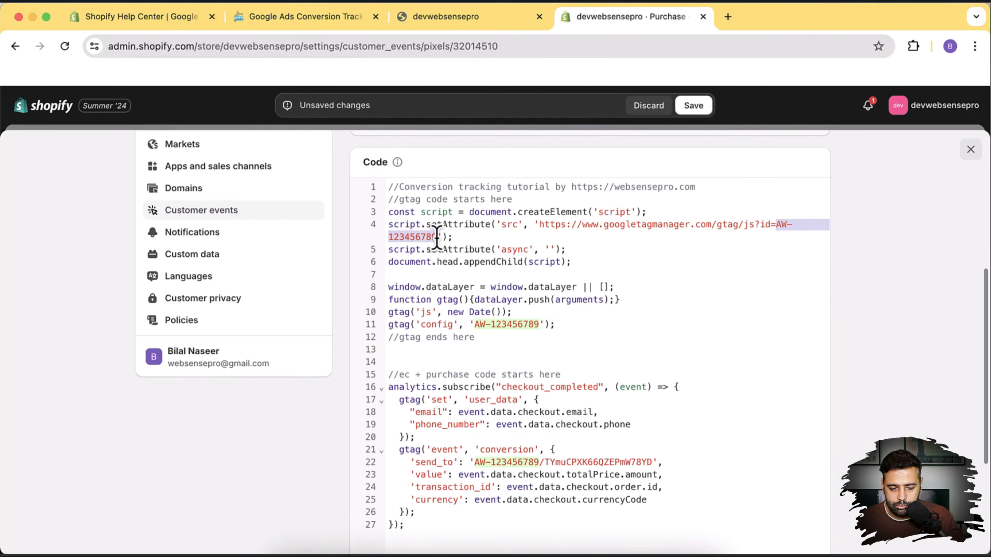
type("AW-711654861")
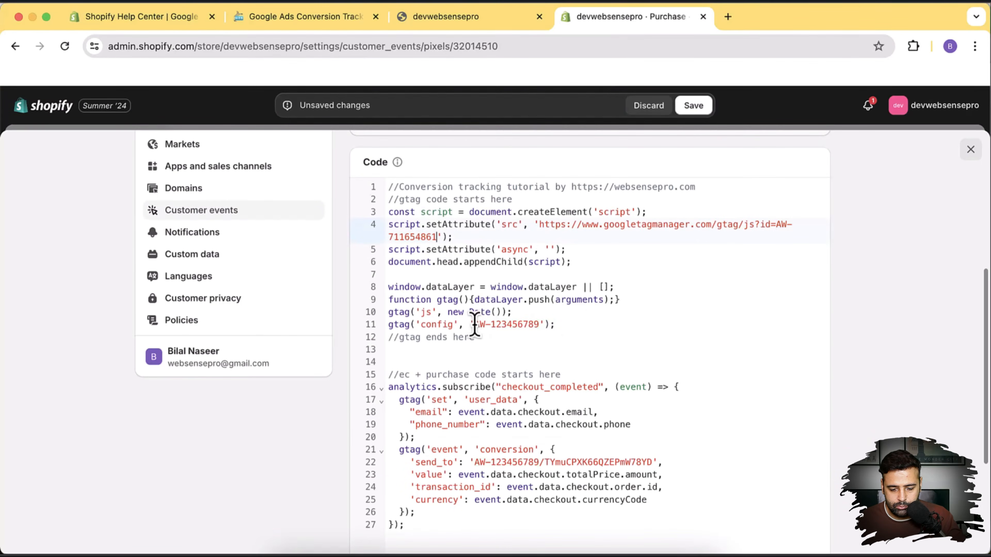
Replace AW-123456789 with AW-711654861 on line 11 and in the send_to line 22.
left_click_drag(493, 326, 540, 327)
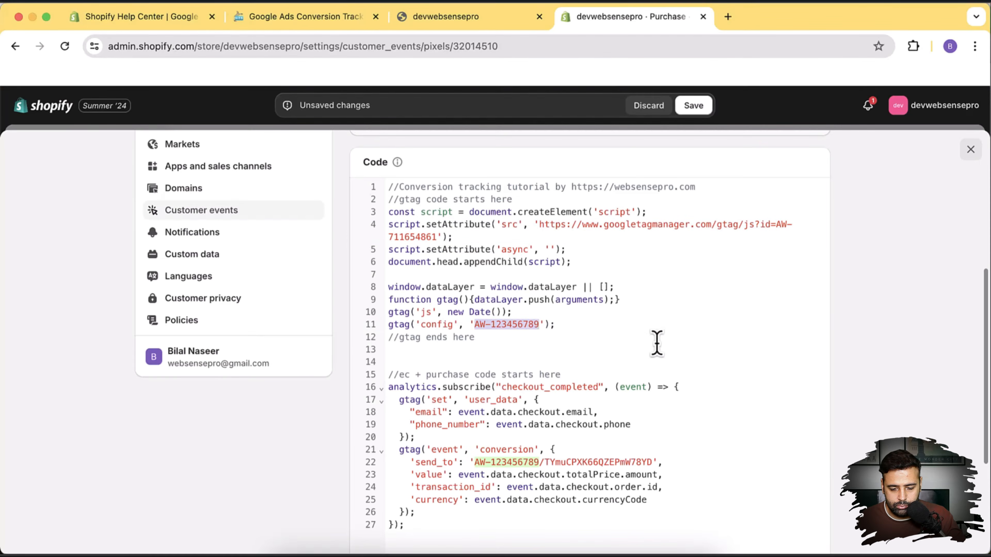
type("AW-711654861")
scroll(663, 298, "down", 1)
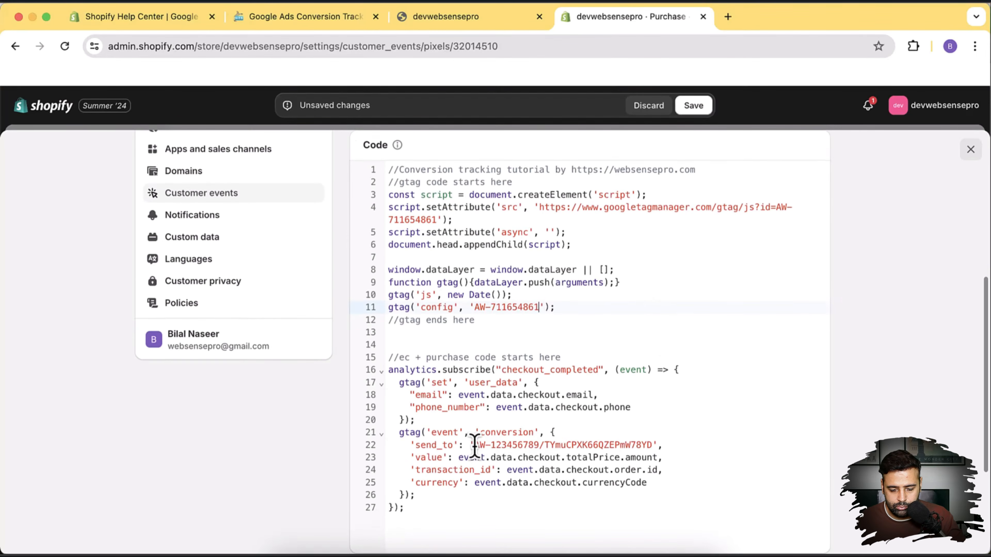
left_click_drag(484, 448, 539, 448)
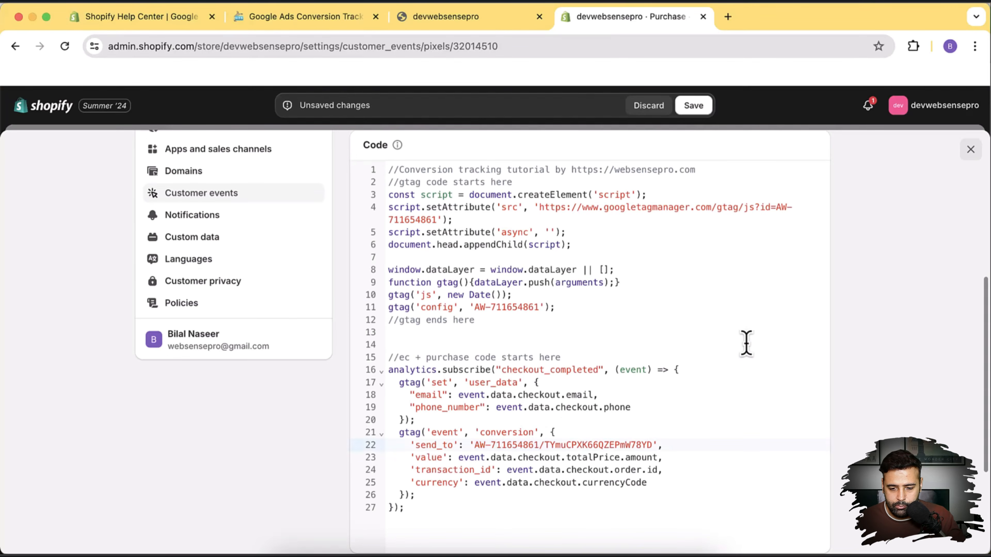
type("AW-711654861")
scroll(721, 343, "up", 1)
scroll(723, 361, "up", 3)
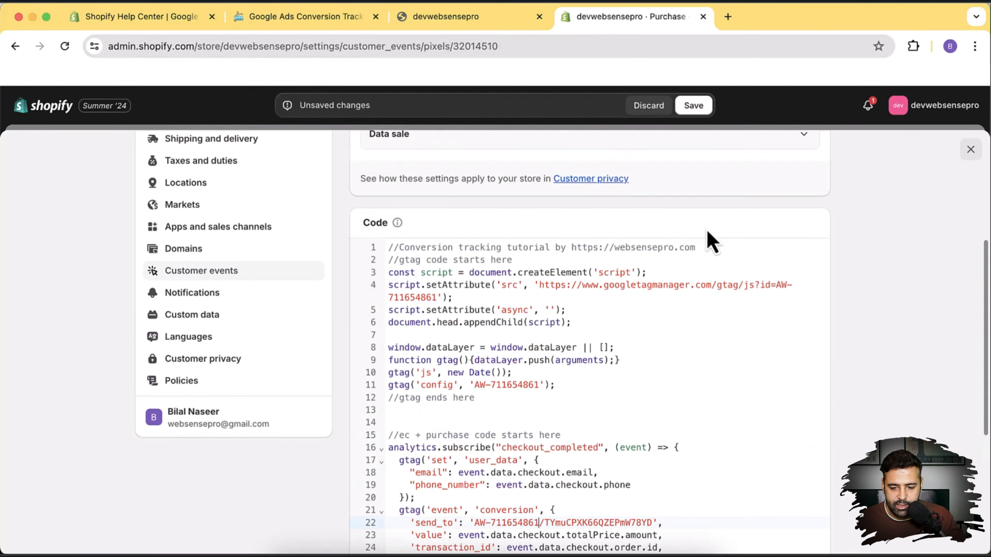
Save and connect the Purchase pixel, then search 'google tag assistant extention' in a new tab.
left_click(694, 105)
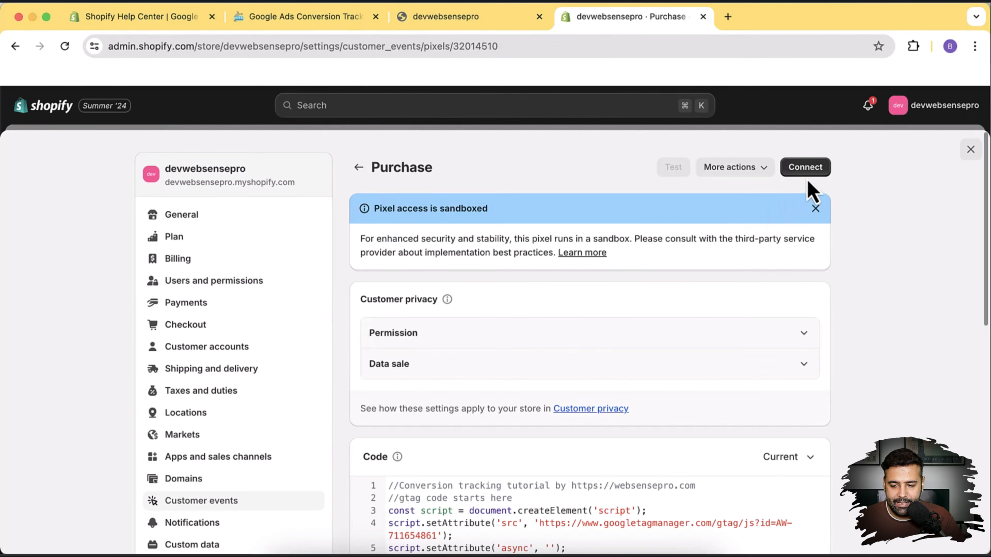
left_click(814, 180)
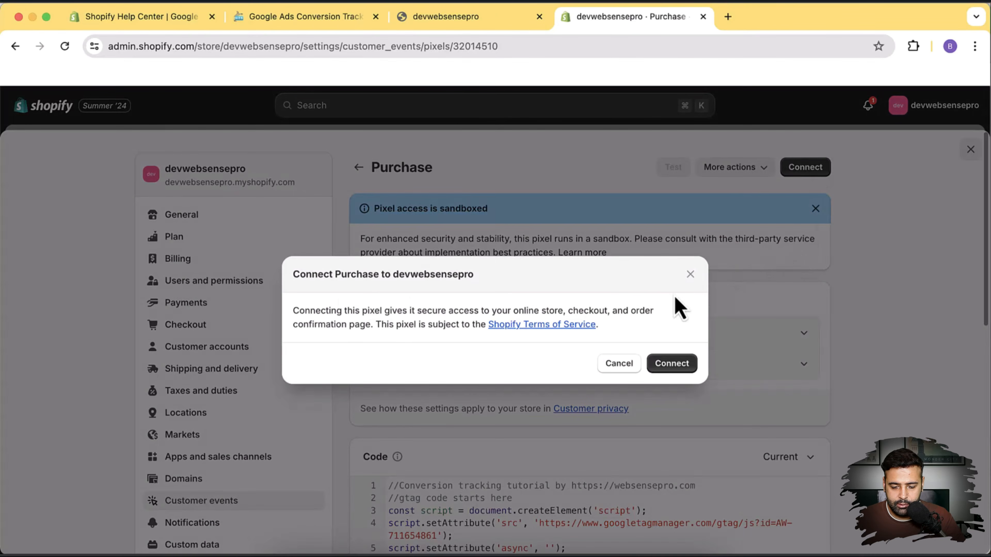
left_click(685, 371)
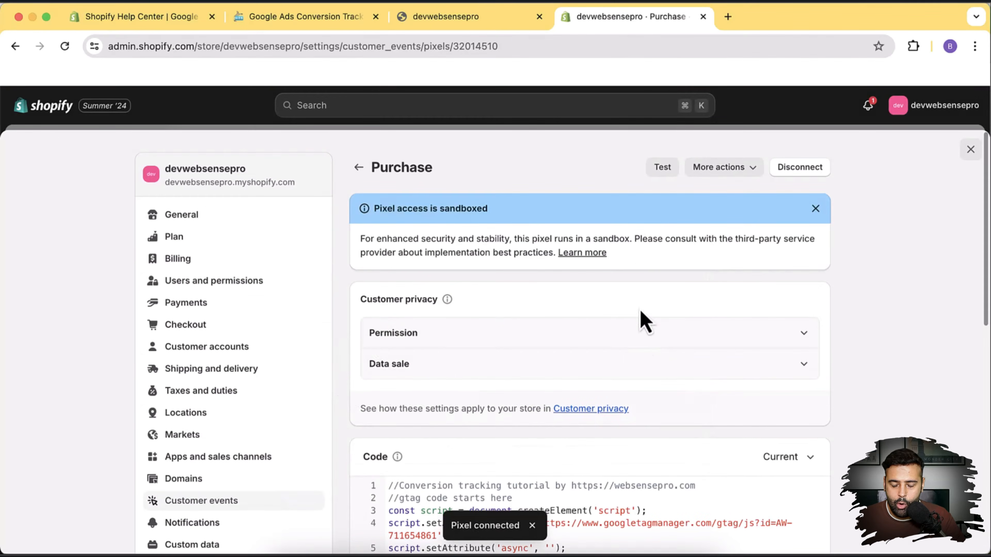
scroll(617, 228, "down", 10)
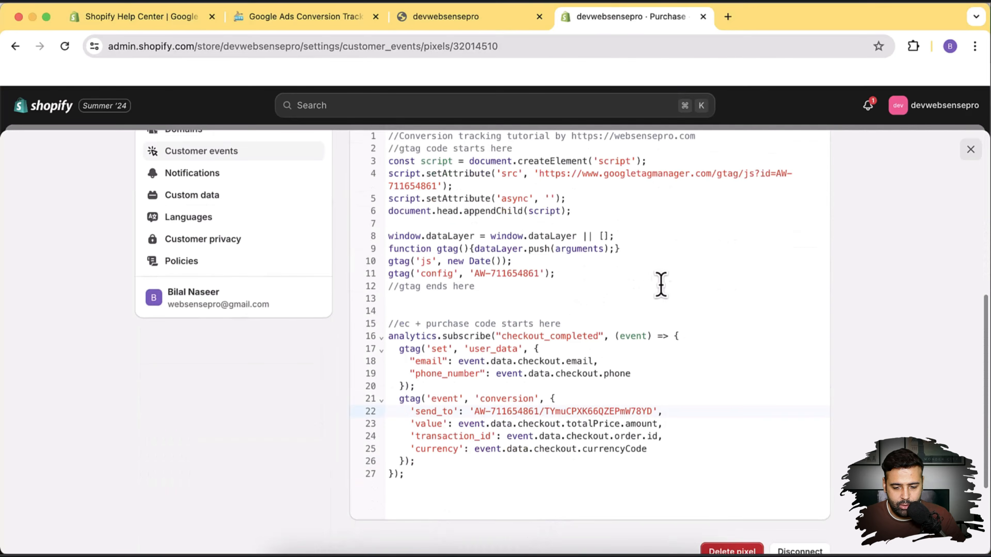
scroll(663, 313, "up", 5)
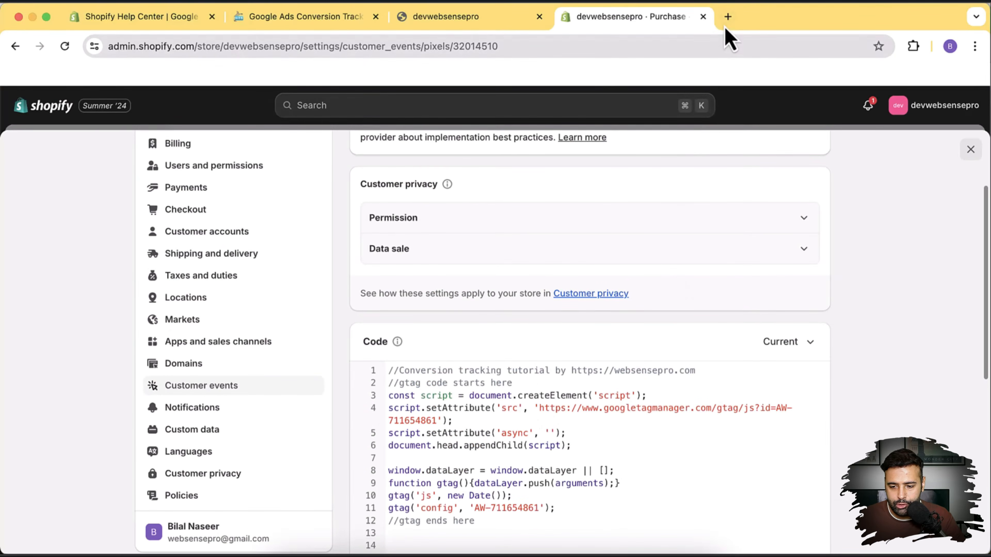
left_click(728, 18)
type("google tag assistant extention")
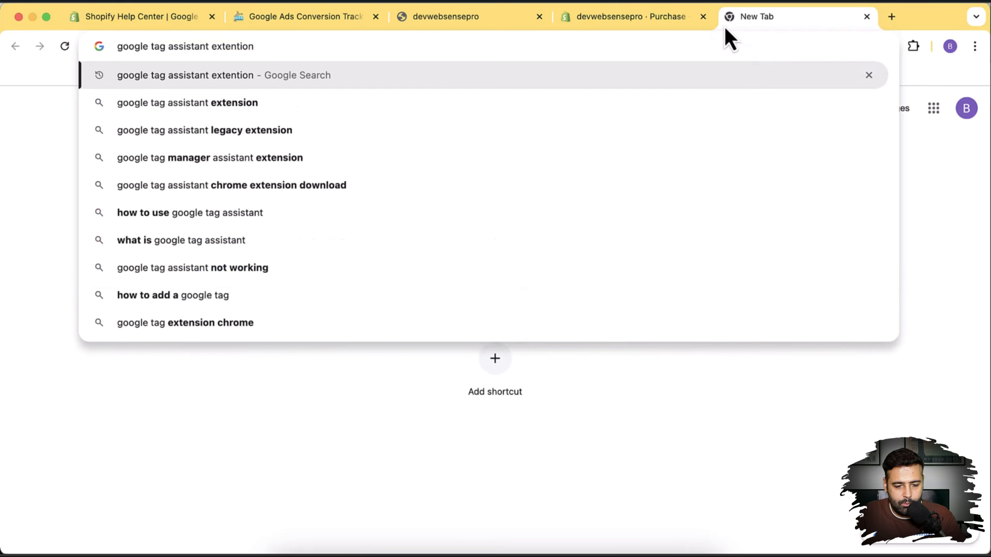
Find the Tag Assistant Legacy listing in the Chrome Web Store and add the extension to Chrome.
key("Down")
key("Down")
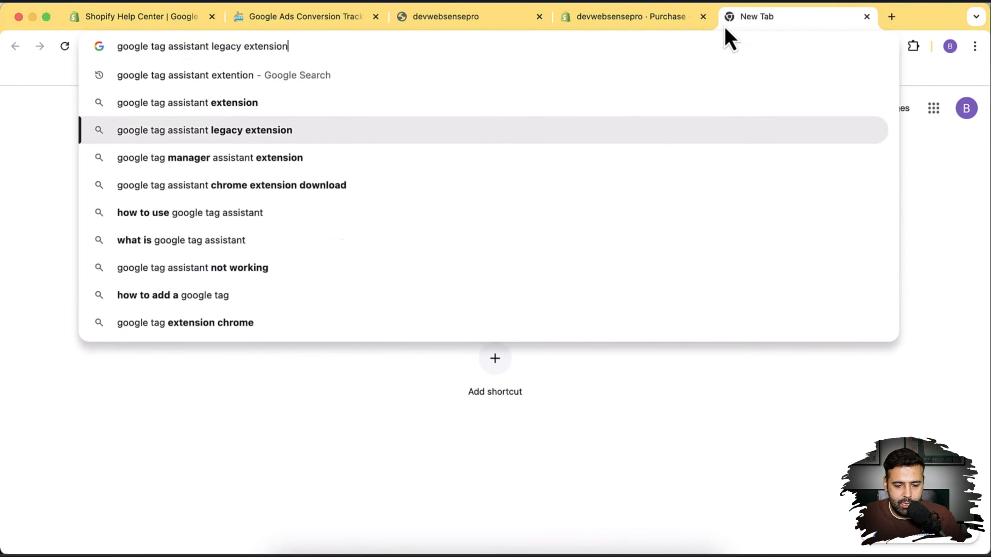
key("Return")
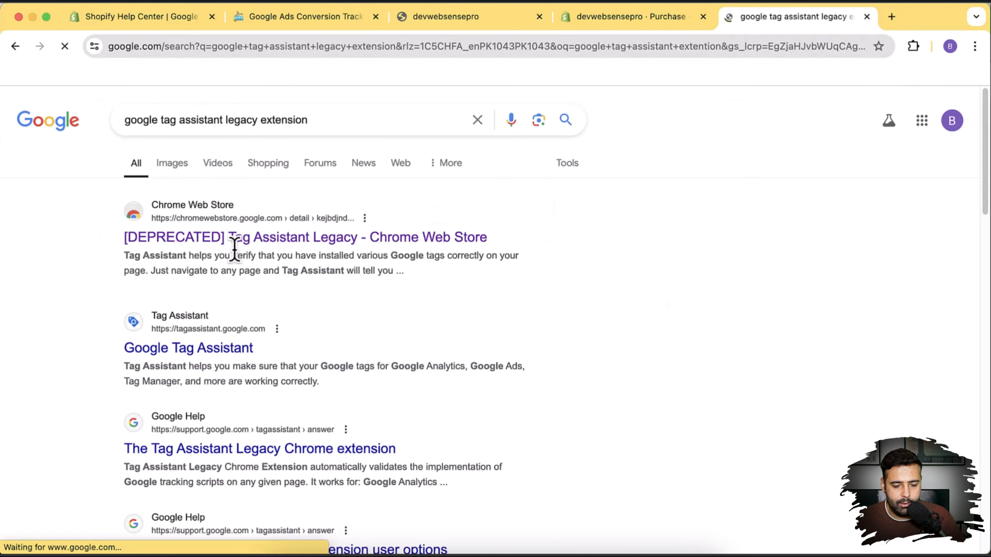
left_click(327, 255)
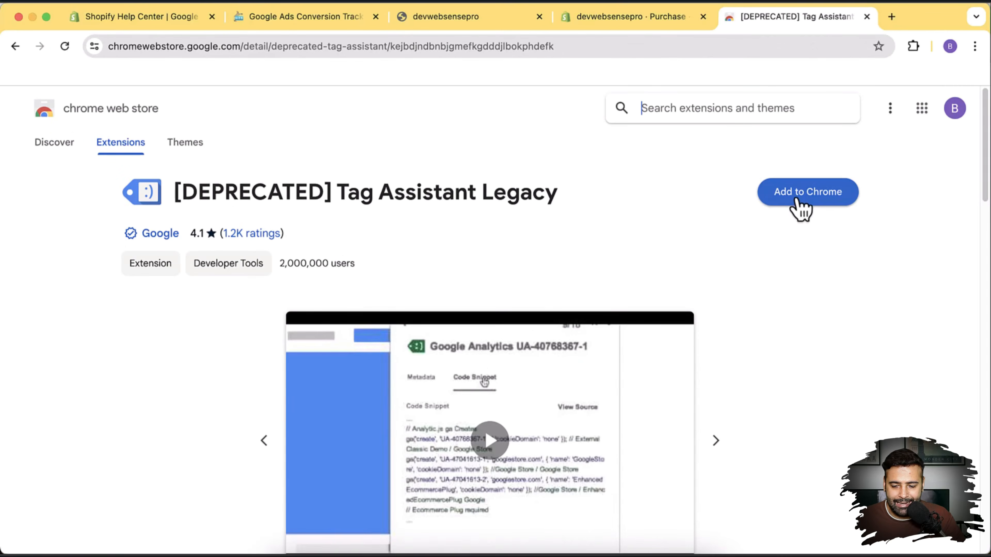
left_click(797, 201)
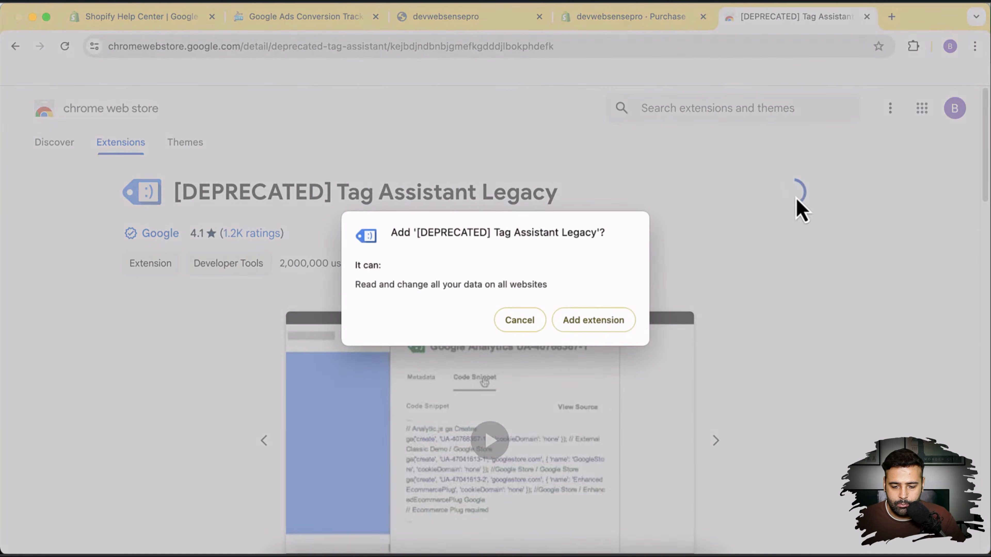
left_click(611, 322)
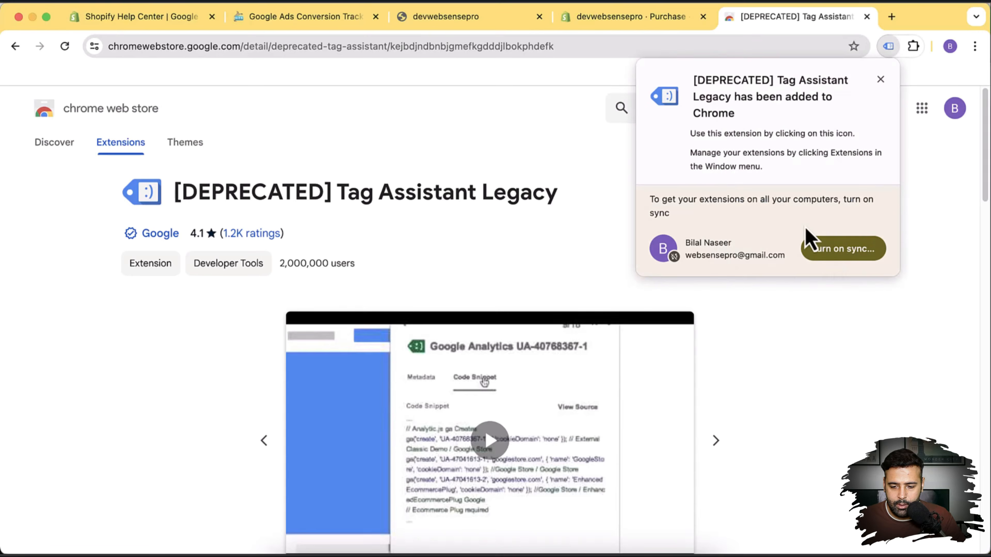
Pin Tag Assistant Legacy to the Chrome toolbar.
left_click(880, 80)
left_click(914, 47)
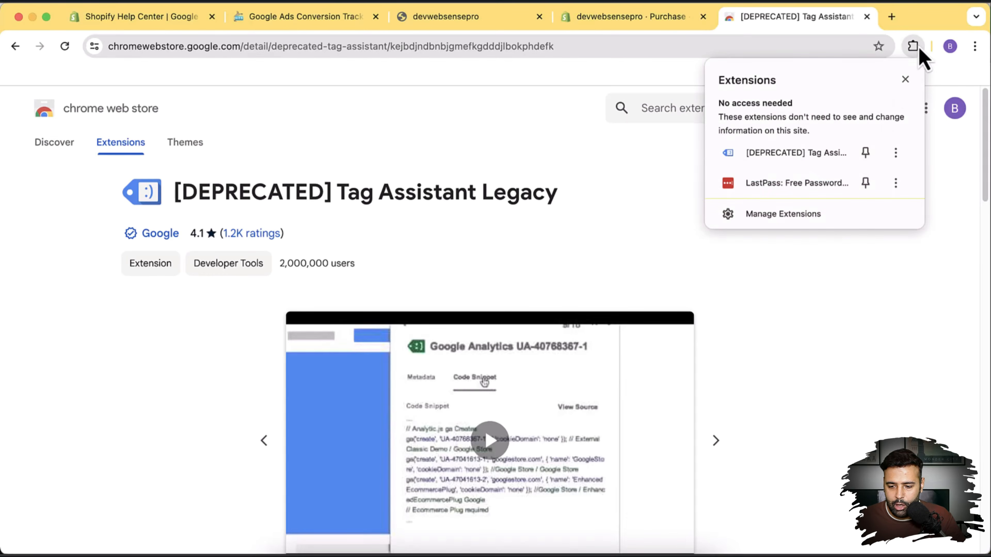
left_click(865, 153)
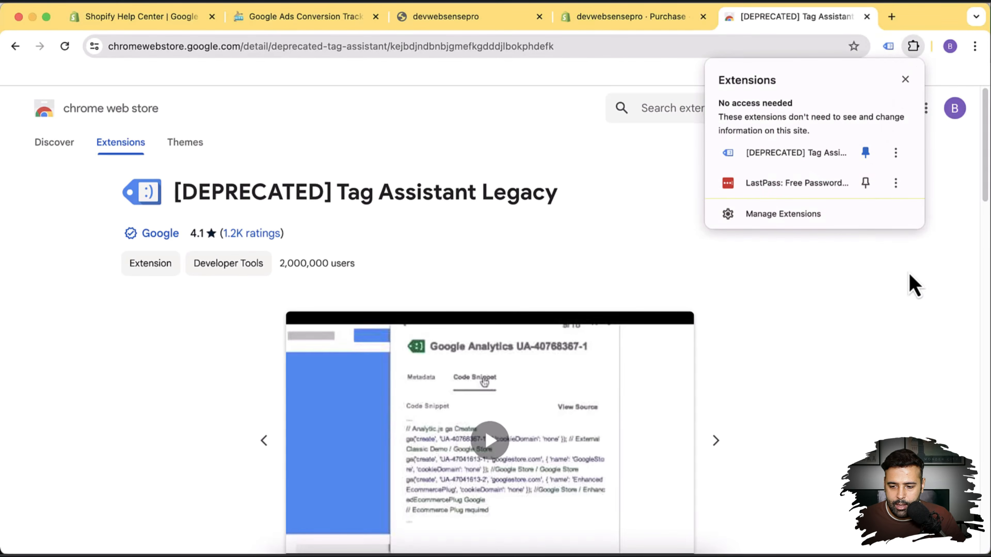
left_click(847, 283)
On the devwebsensepro store homepage, set Tag Assistant Legacy to validate all pages and finish setup.
left_click(479, 17)
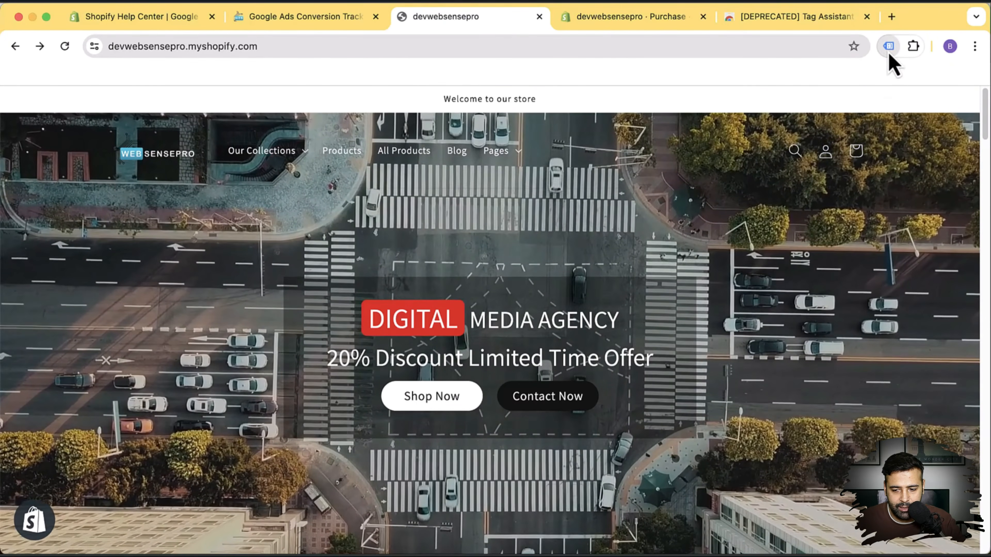
left_click(889, 47)
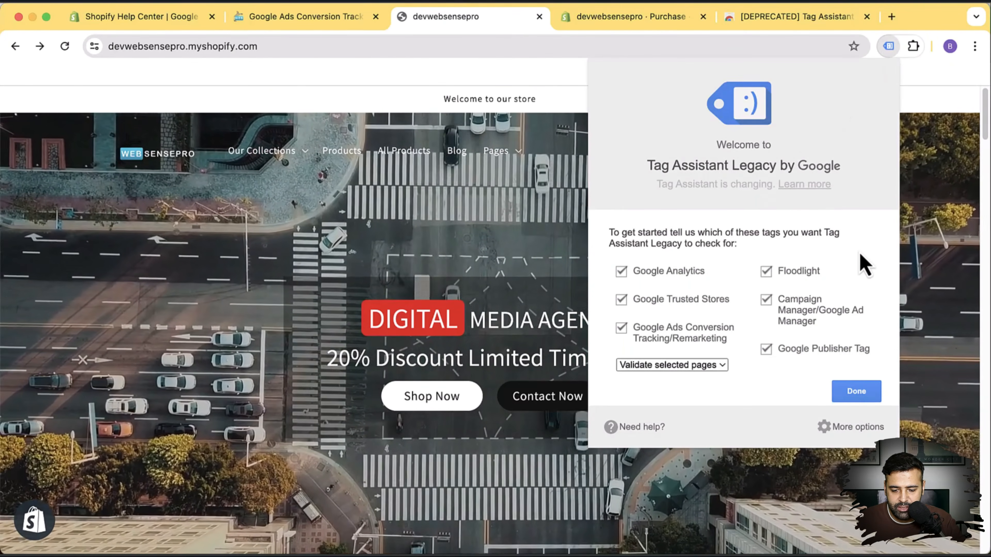
left_click(701, 368)
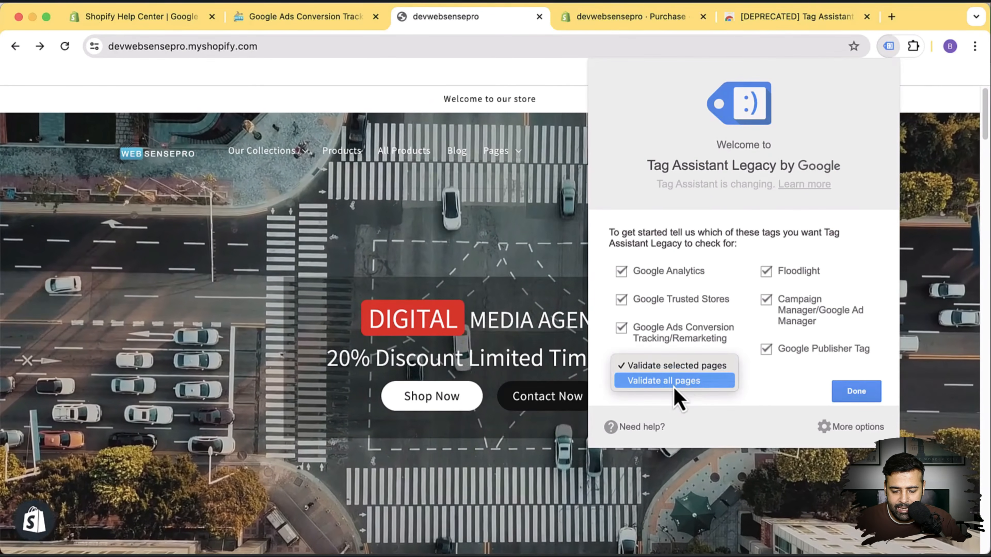
left_click(674, 382)
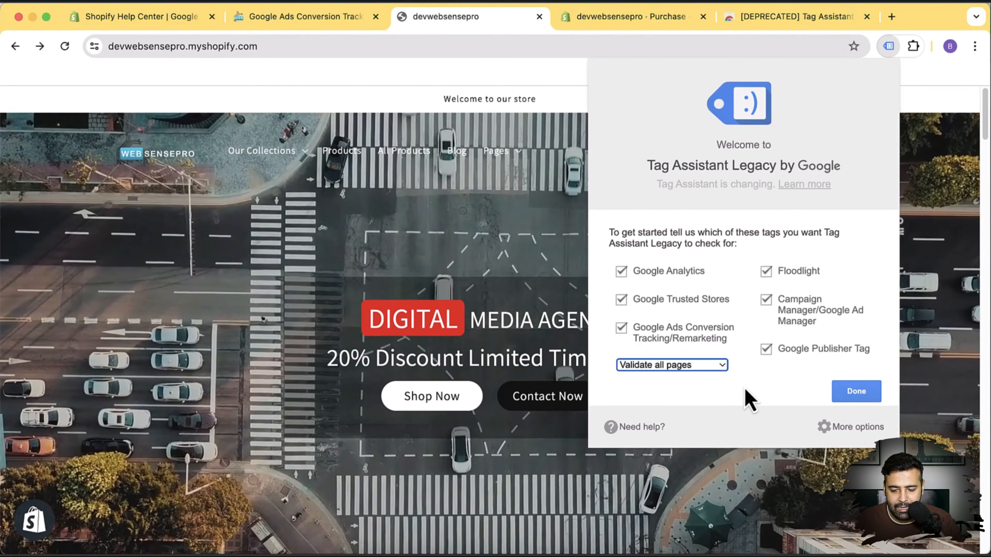
left_click(856, 391)
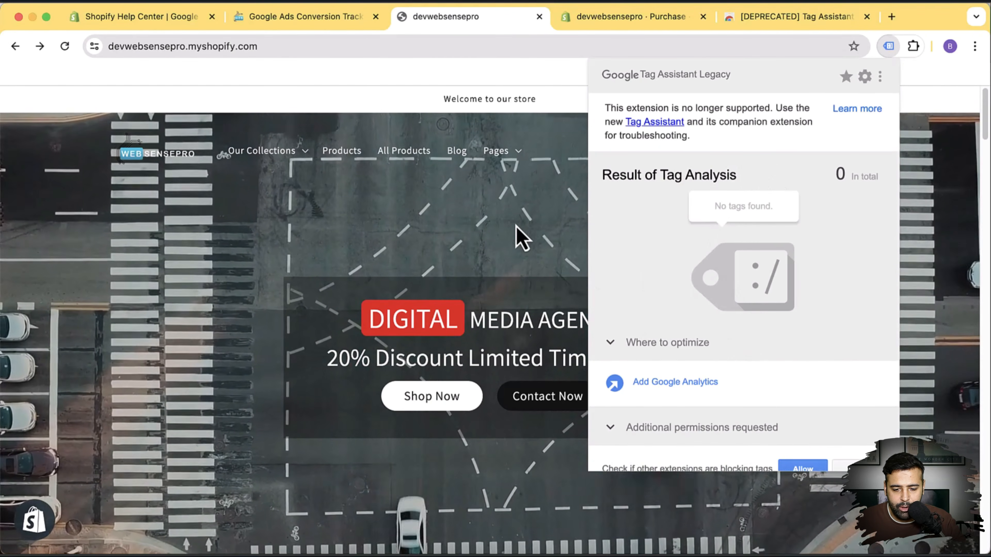
left_click(520, 238)
Add the Leather Case for AirPods to the cart and proceed to checkout.
scroll(597, 203, "down", 10)
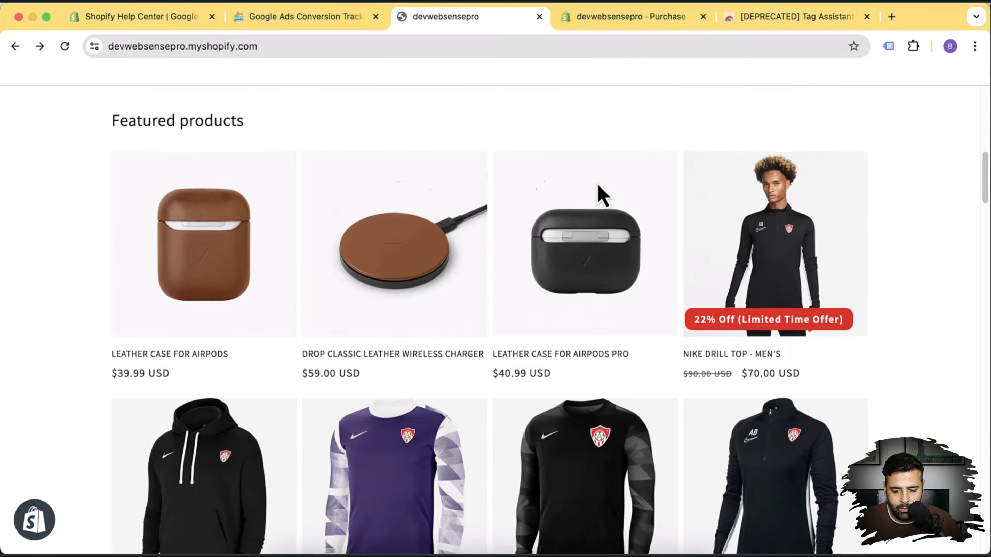
scroll(602, 195, "down", 3)
left_click(176, 174)
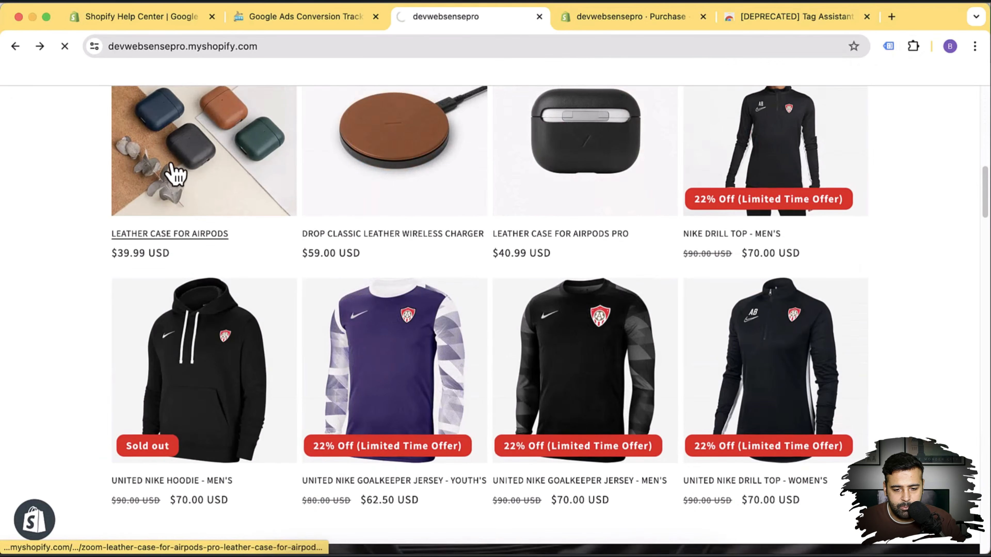
left_click(649, 394)
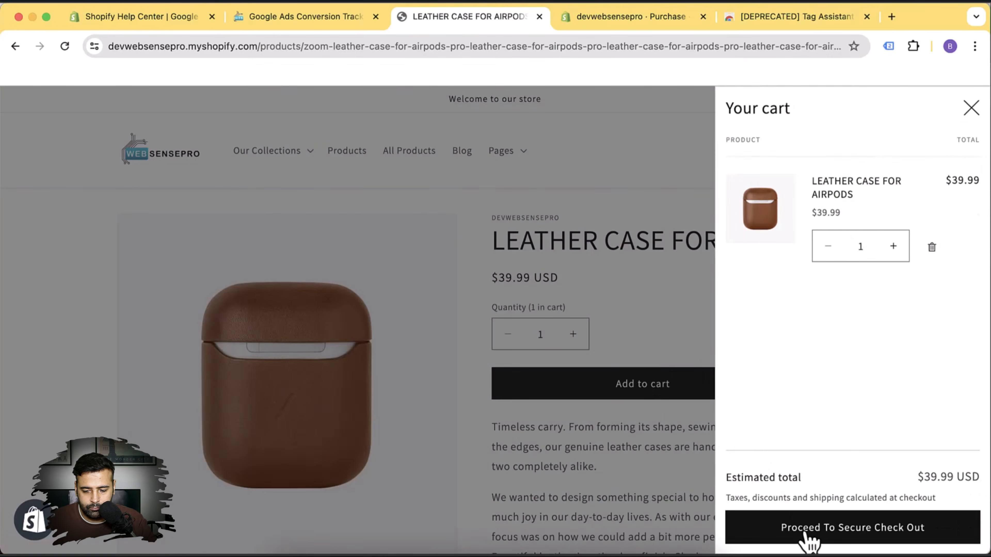
left_click(806, 536)
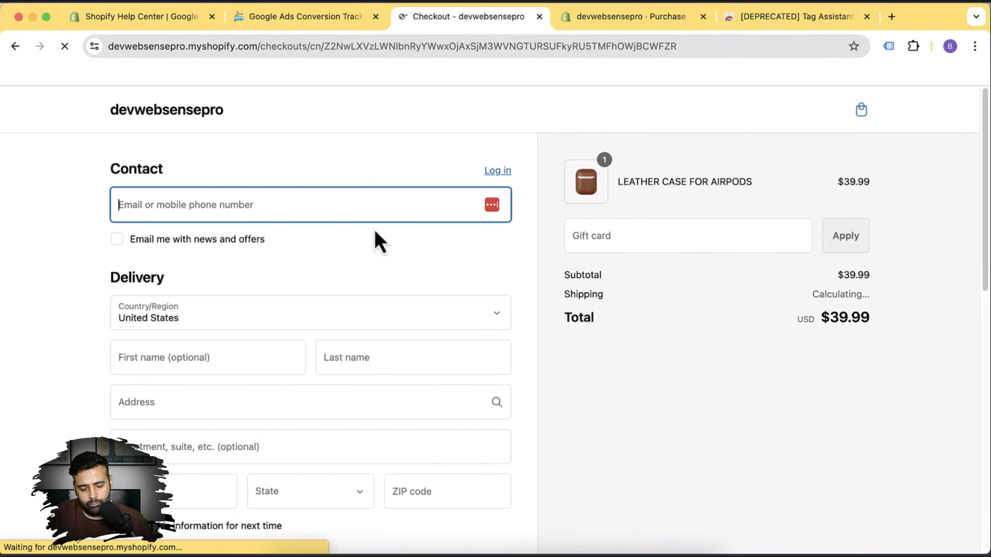
Fill in the saved test email plus test first and last names.
type("test@")
key("Down")
key("Return")
key("Tab")
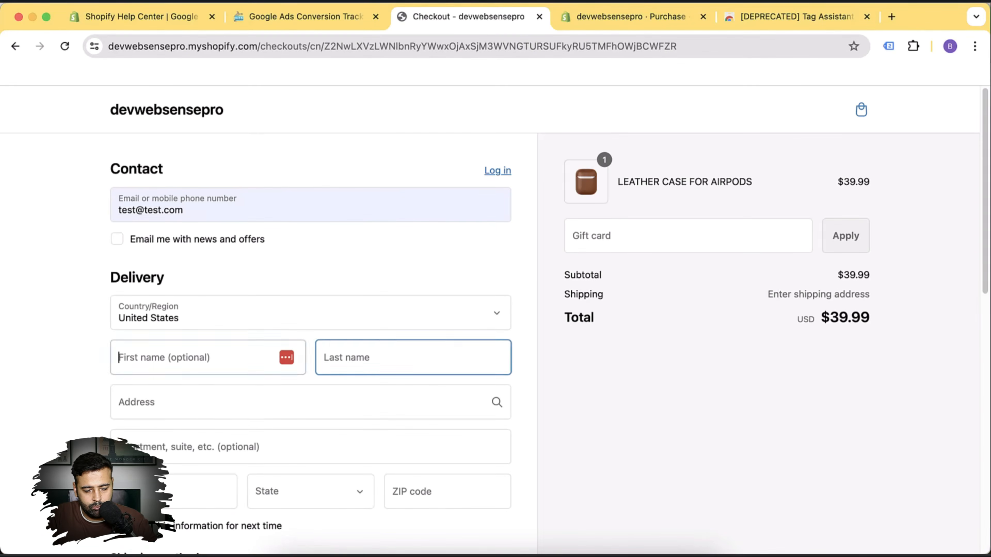
type("Test first")
key("Tab")
type("test last")
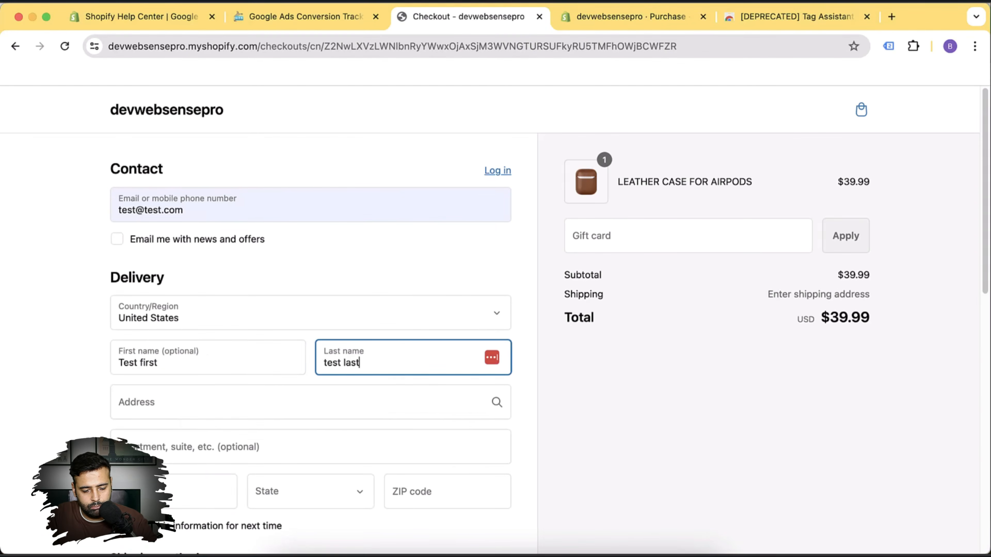
Enter a Boston, Massachusetts shipping address, accepting the suggested ZIP code 02201.
key("Tab")
type("boston")
key("Tab")
key("Tab")
type("boston")
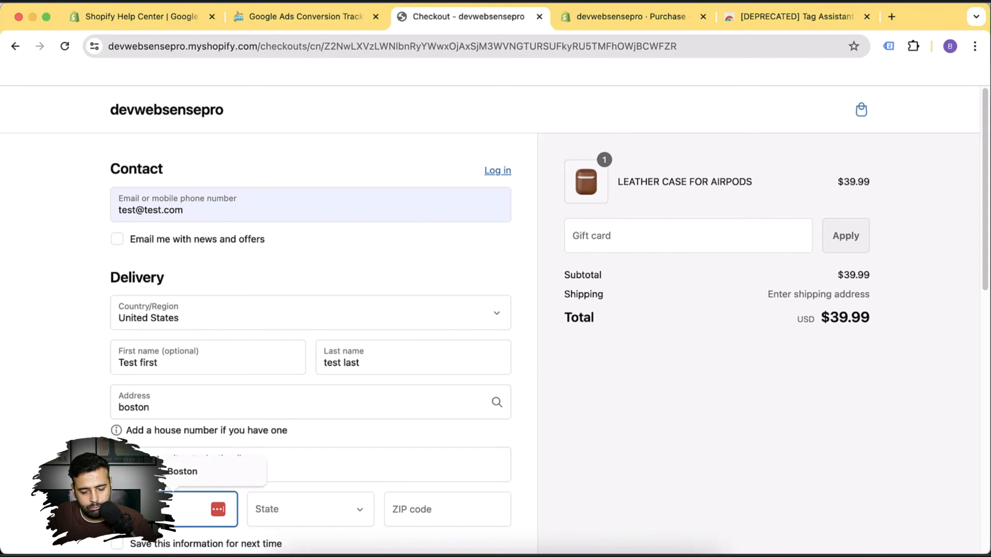
key("Tab")
type("mas")
key("Tab")
type("02001")
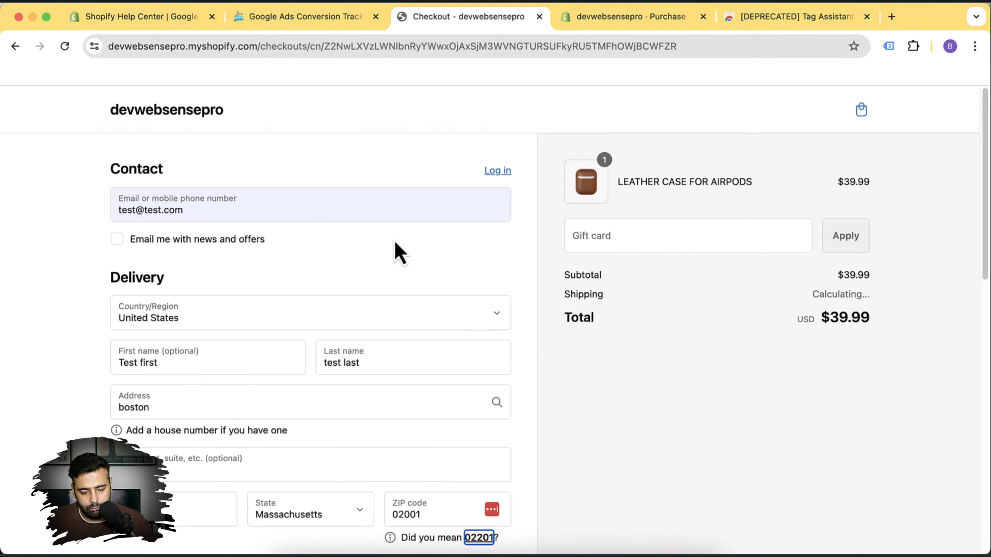
scroll(394, 250, "down", 10)
left_click(480, 140)
Enter the test card number, expiry 12/24 and security code, then pay for the order.
scroll(512, 188, "down", 5)
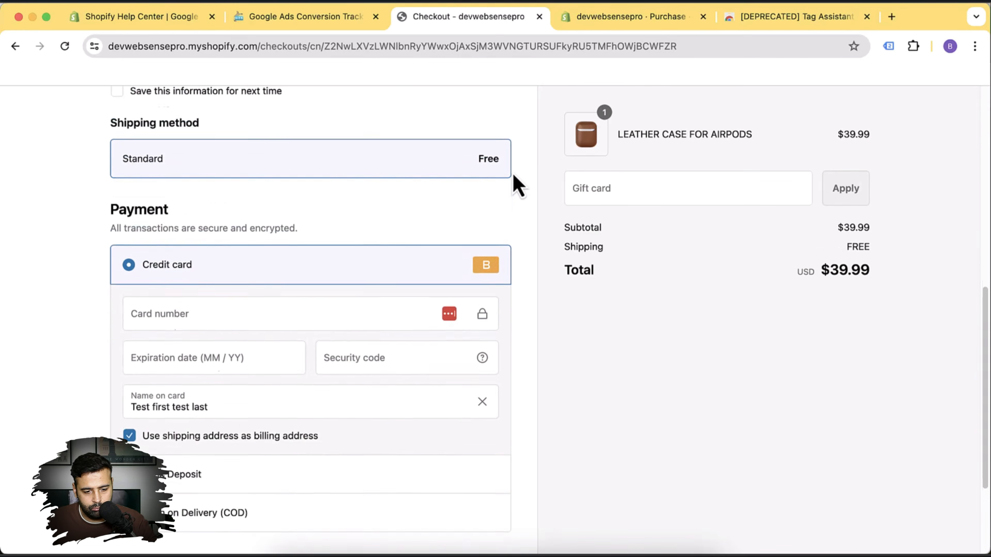
left_click(228, 171)
type("1")
key("Tab")
type("12 / 24")
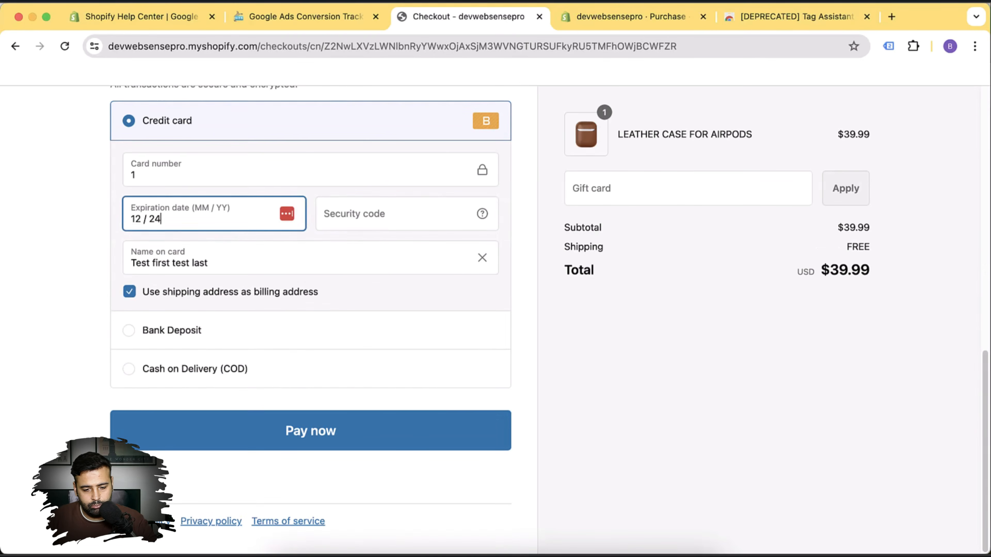
key("Tab")
type("123")
left_click(380, 443)
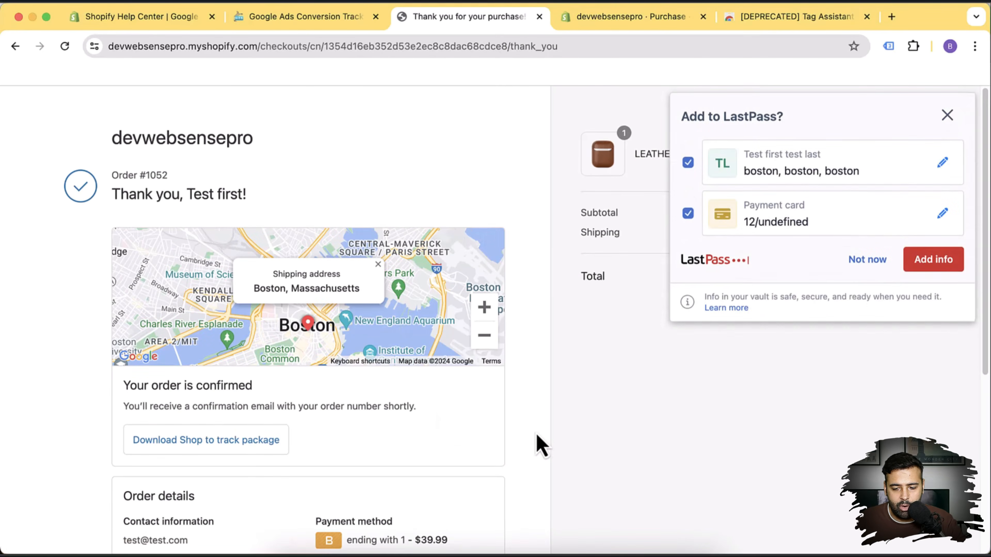
Dismiss the save-details popup and open Tag Assistant Legacy on the thank-you page.
left_click(947, 115)
left_click(890, 47)
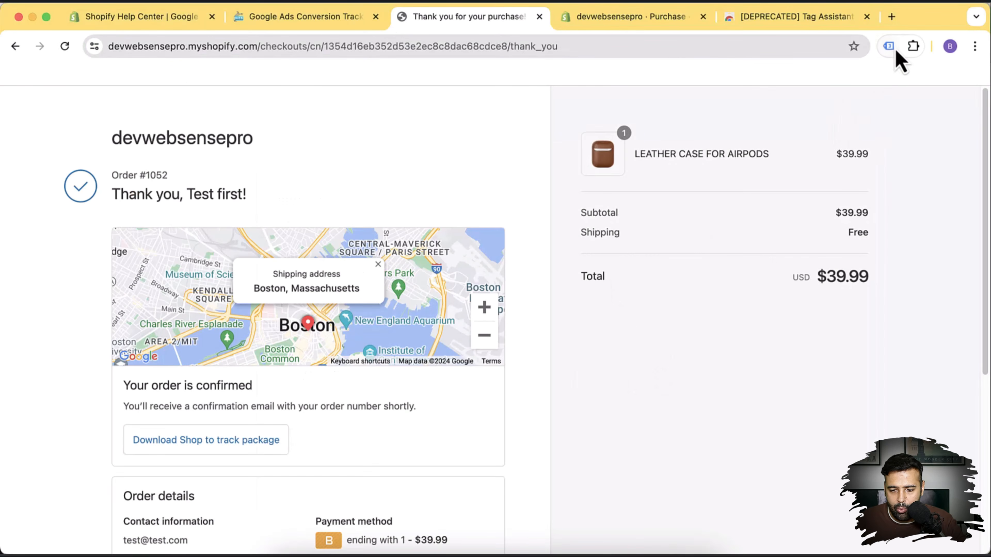
left_click(894, 50)
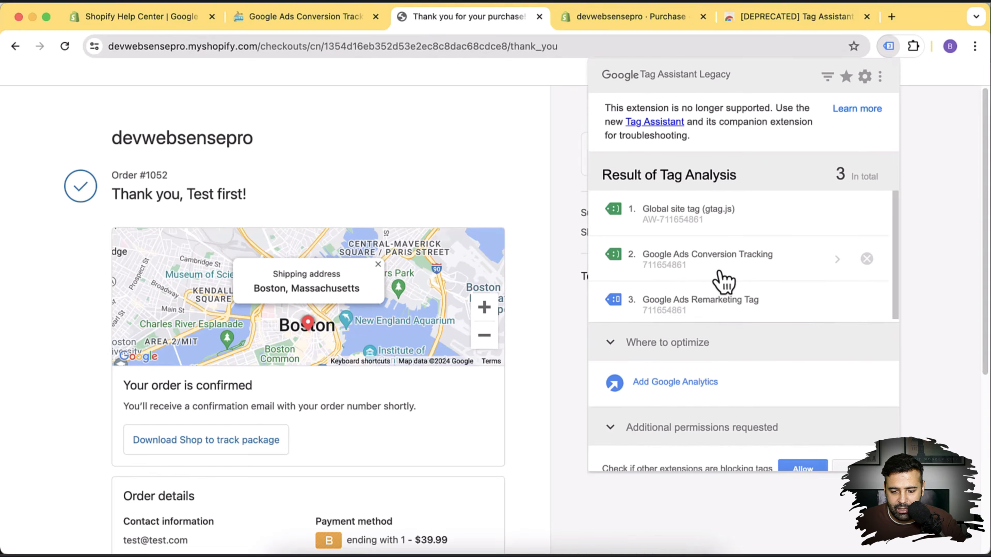
Compare the Google Ads Conversion Tracking tag's 39.99 USD value with the order, then view its requests.
left_click(839, 265)
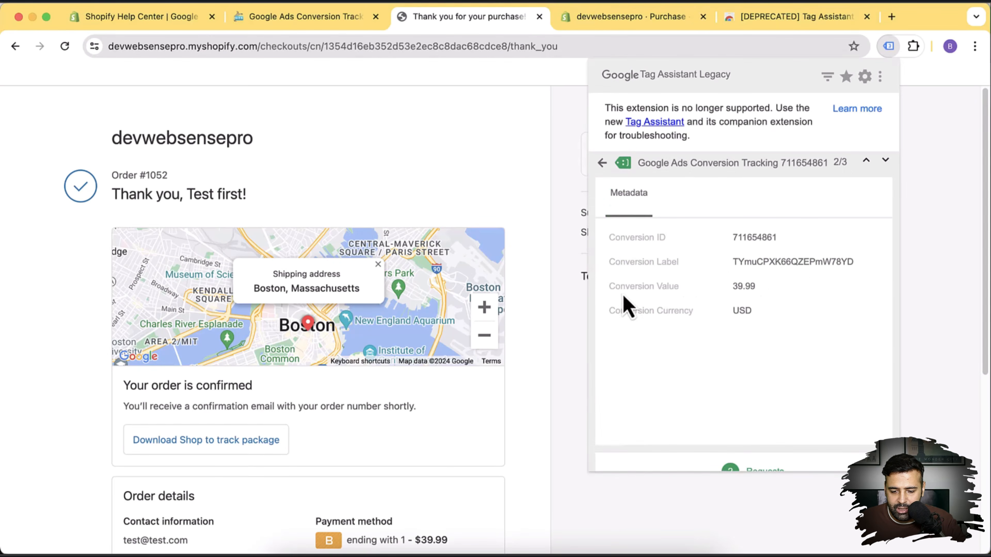
left_click_drag(732, 286, 756, 288)
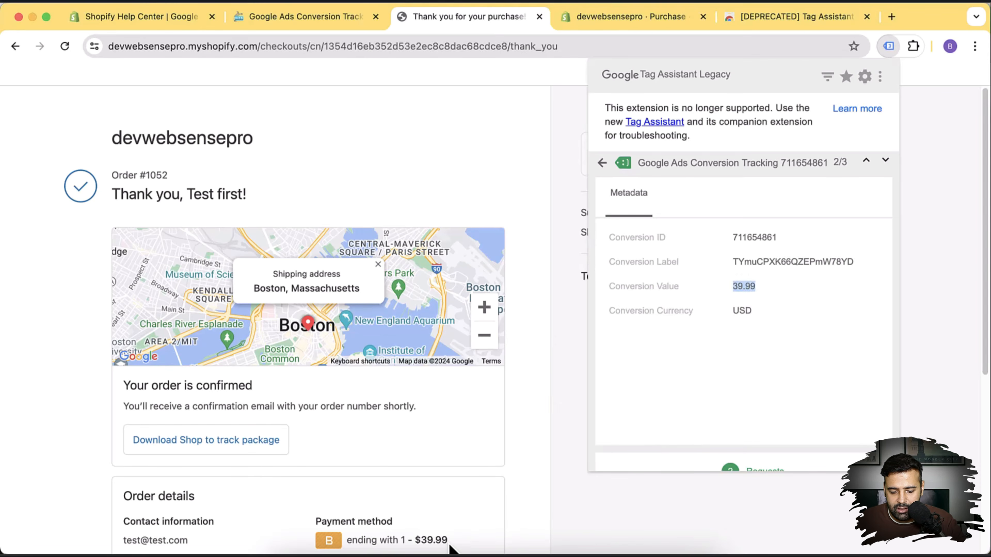
left_click(431, 547)
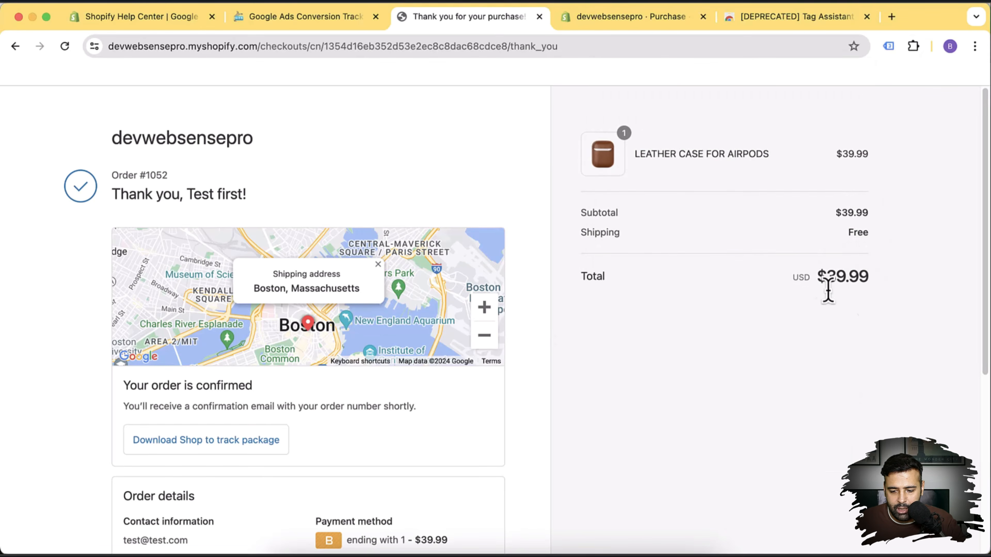
left_click(889, 46)
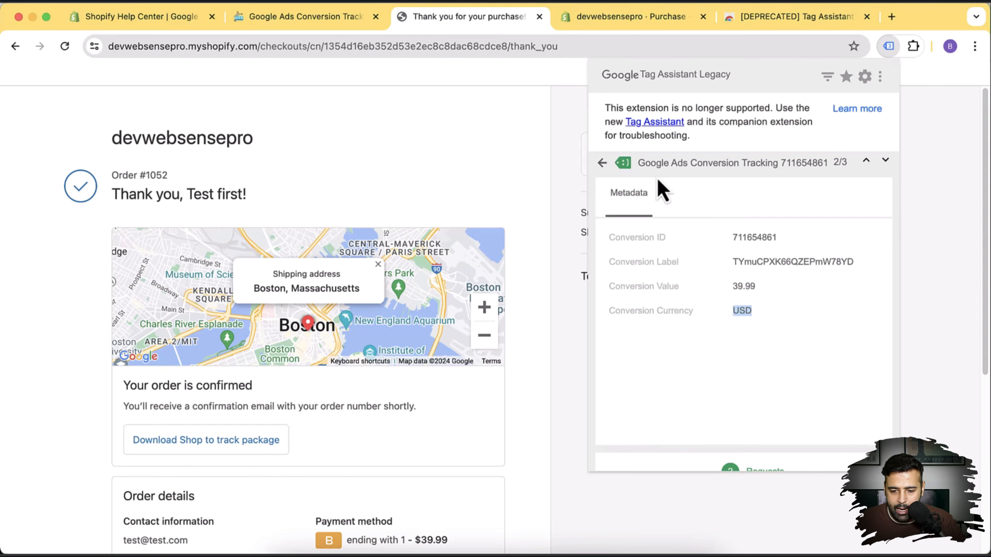
left_click(603, 163)
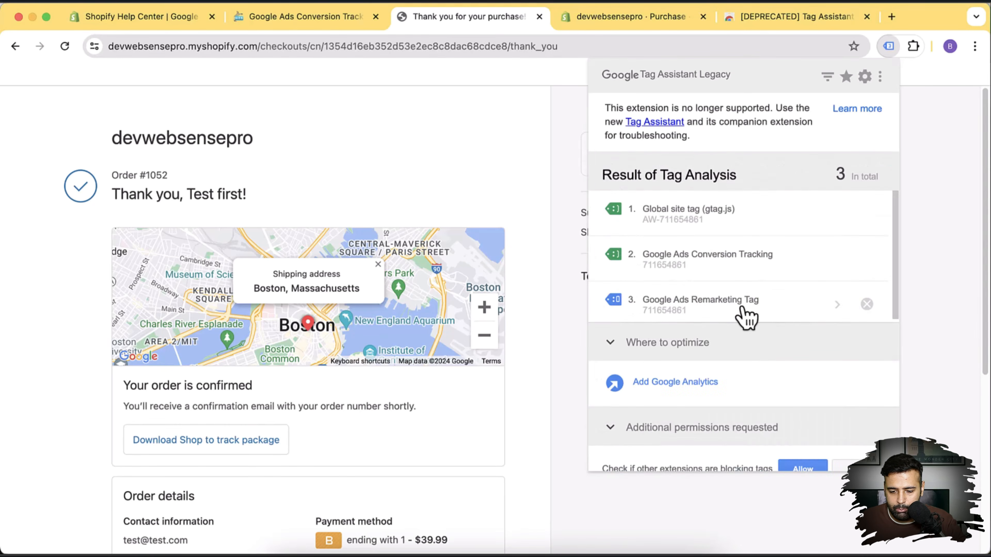
left_click(749, 278)
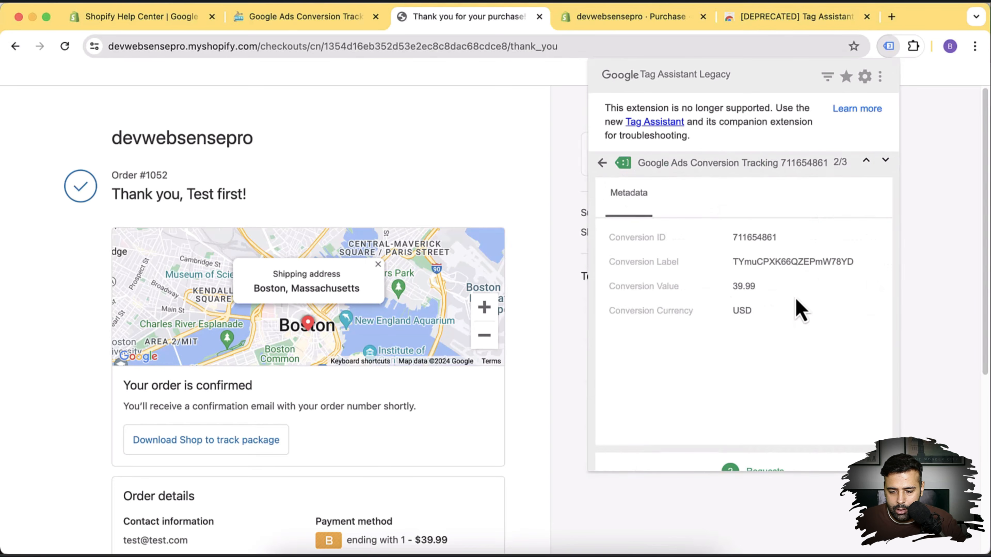
left_click(772, 465)
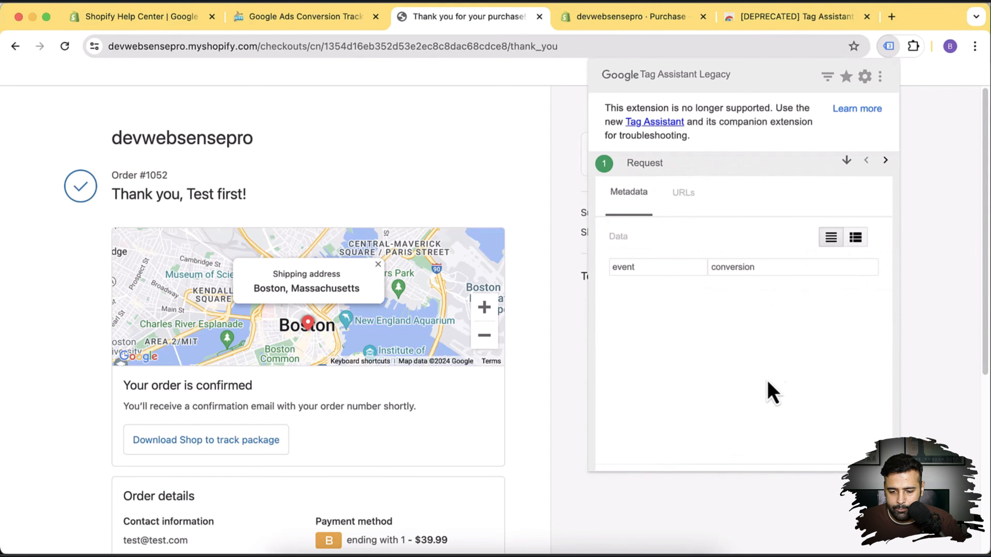
Show the conversion request URL as a parameter table and select the order ID, value 39.99, currency USD.
left_click(683, 205)
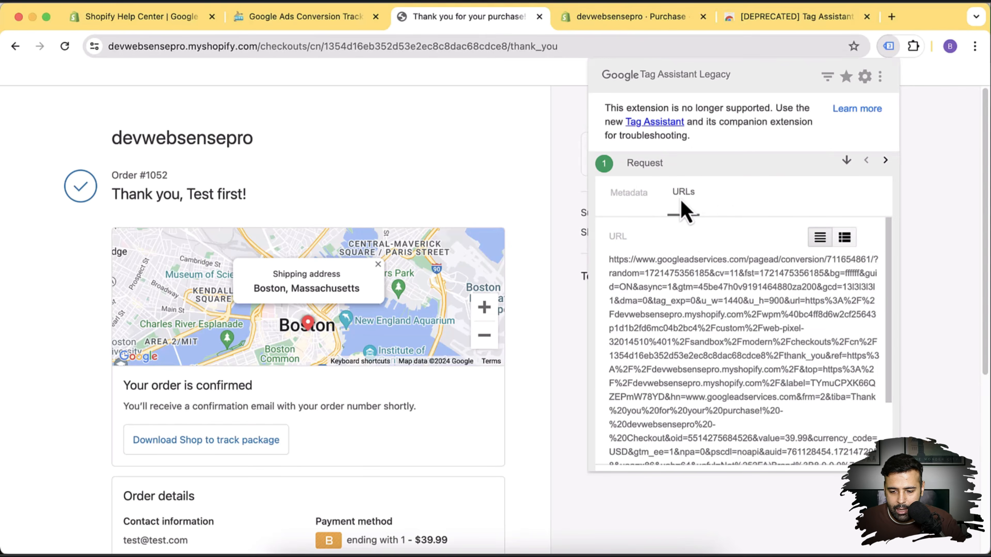
left_click(845, 244)
scroll(865, 314, "down", 5)
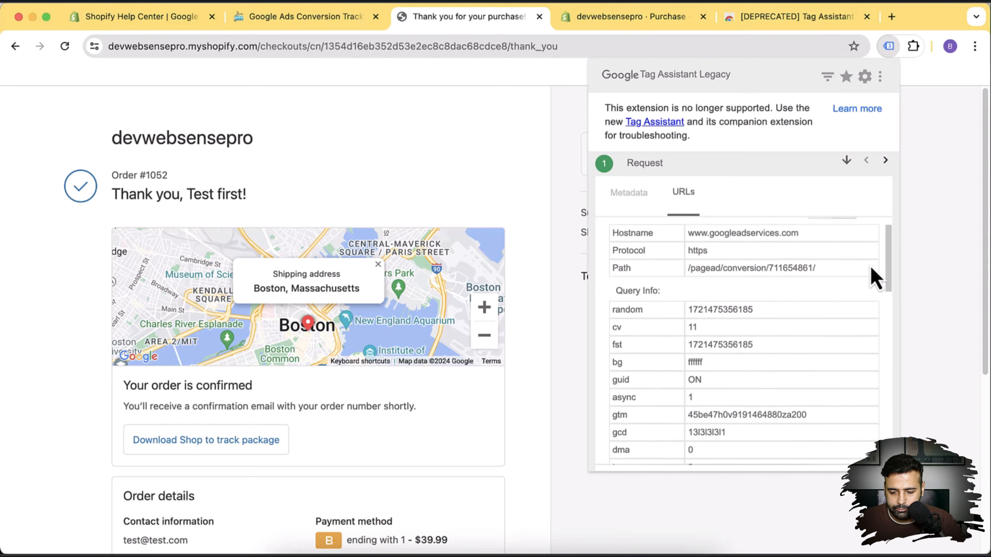
scroll(874, 260, "down", 4)
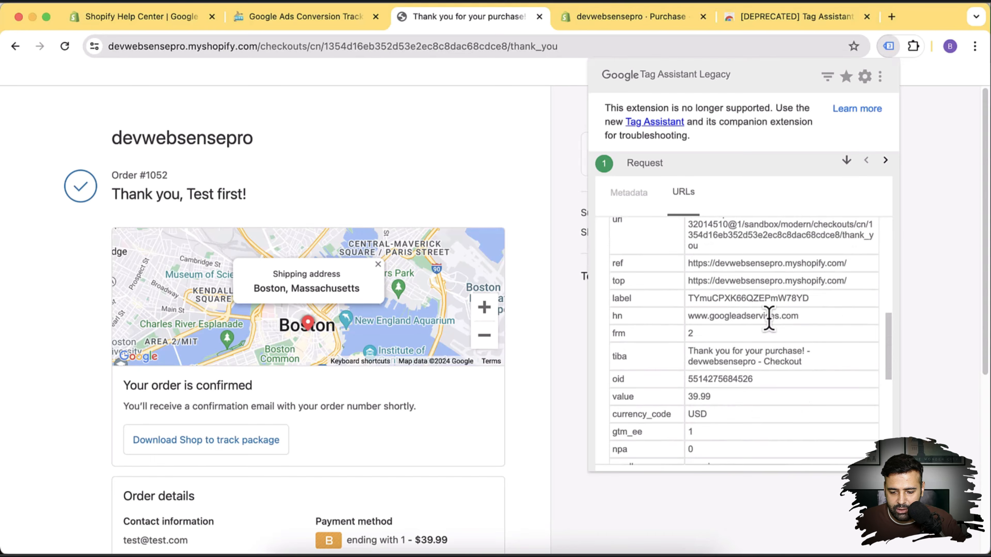
scroll(781, 254, "down", 3)
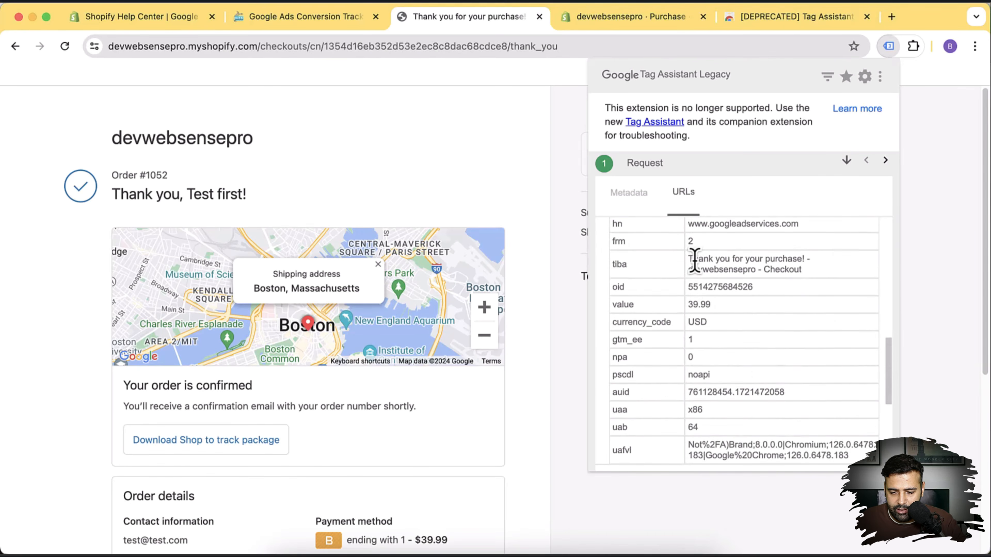
scroll(790, 273, "down", 1)
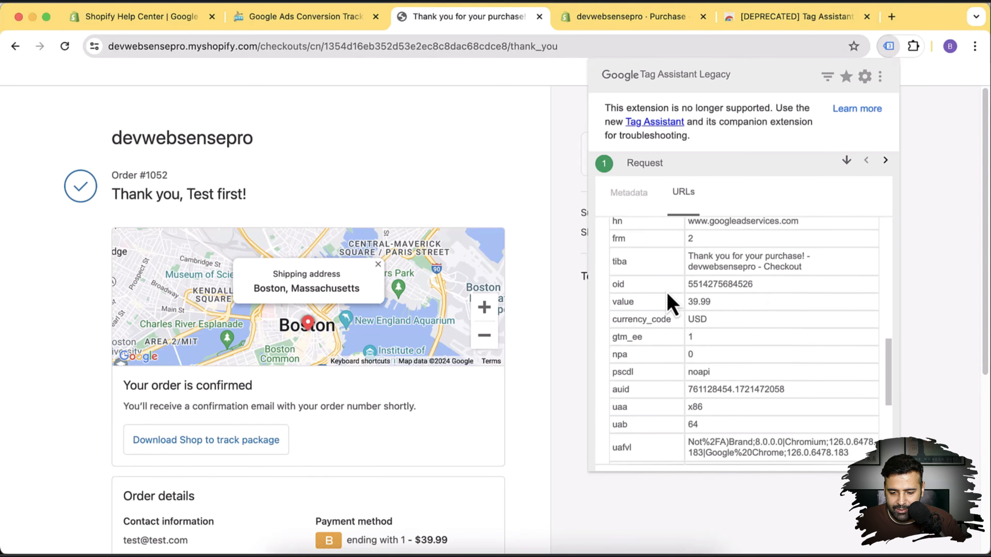
left_click_drag(755, 285, 686, 325)
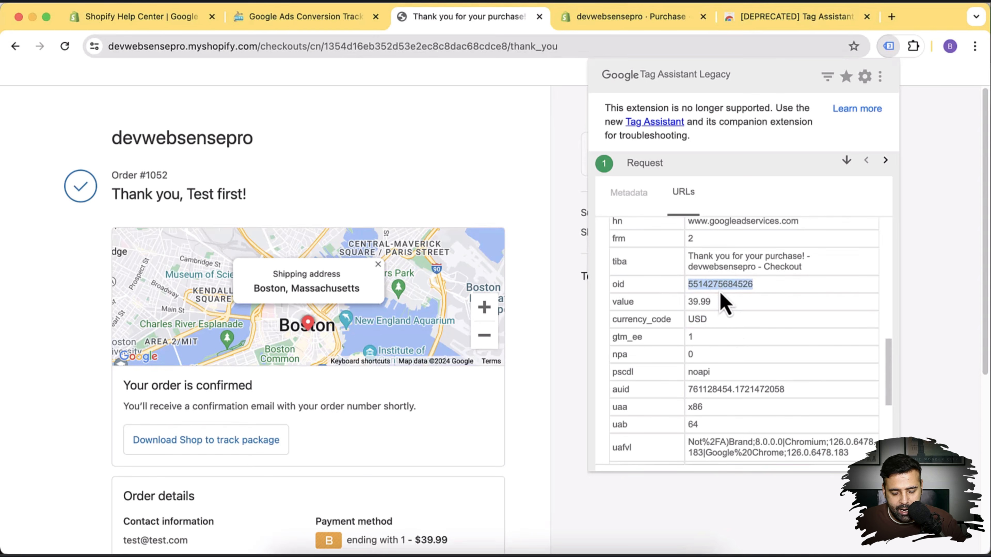
Search Shopify Orders by the conversion's order ID to confirm the $39.99 order, then return to the thank-you page.
left_click(608, 17)
left_click(970, 150)
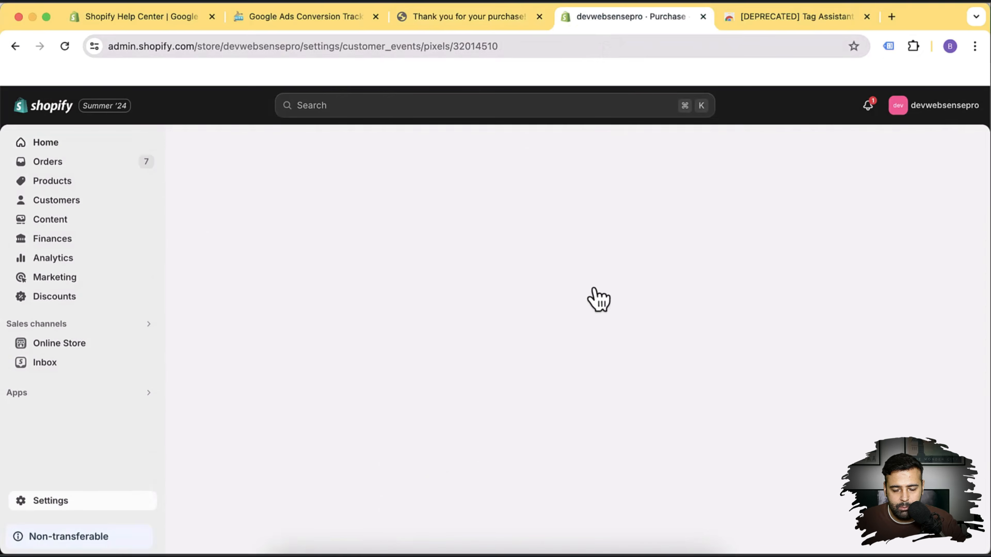
left_click(80, 163)
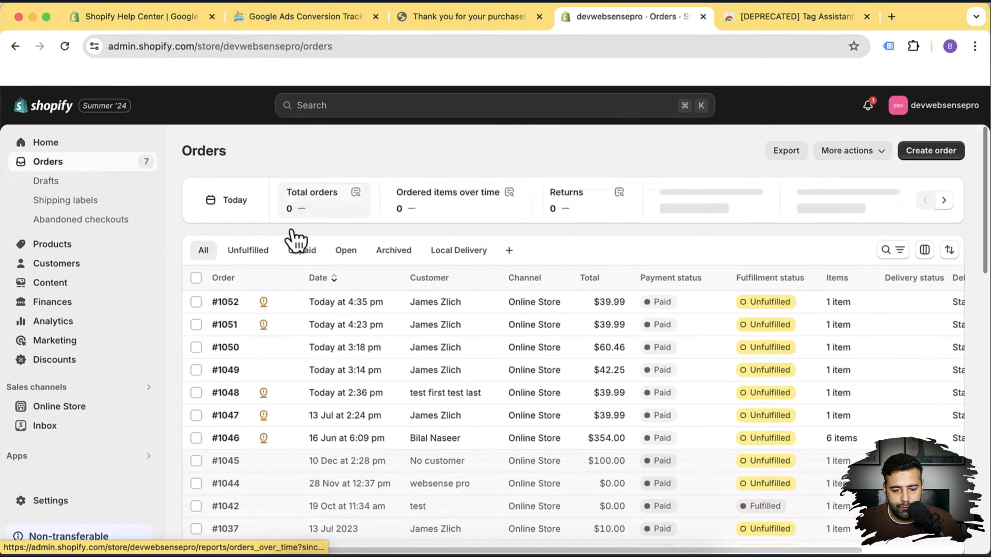
left_click(885, 250)
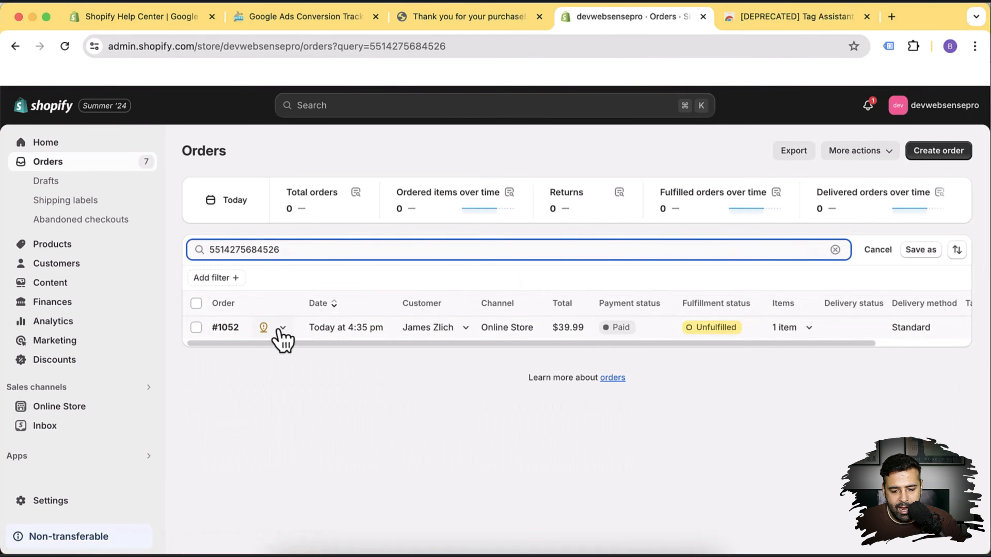
left_click_drag(449, 344, 573, 350)
left_click_drag(503, 352, 365, 350)
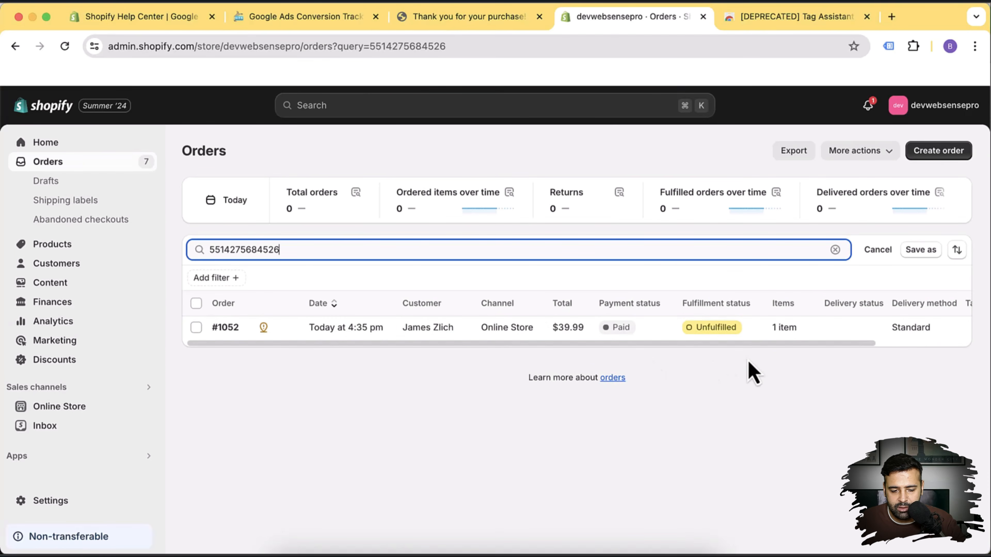
left_click(471, 19)
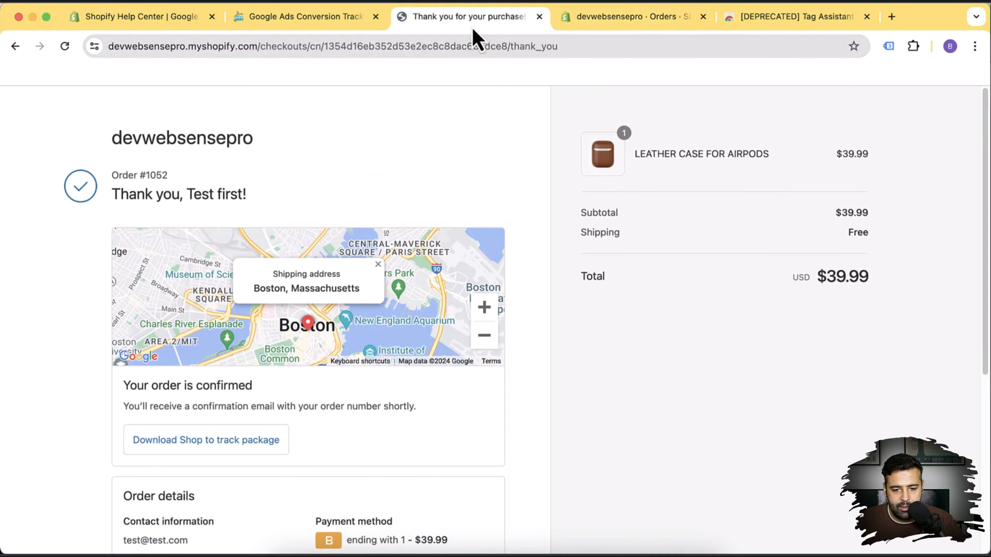